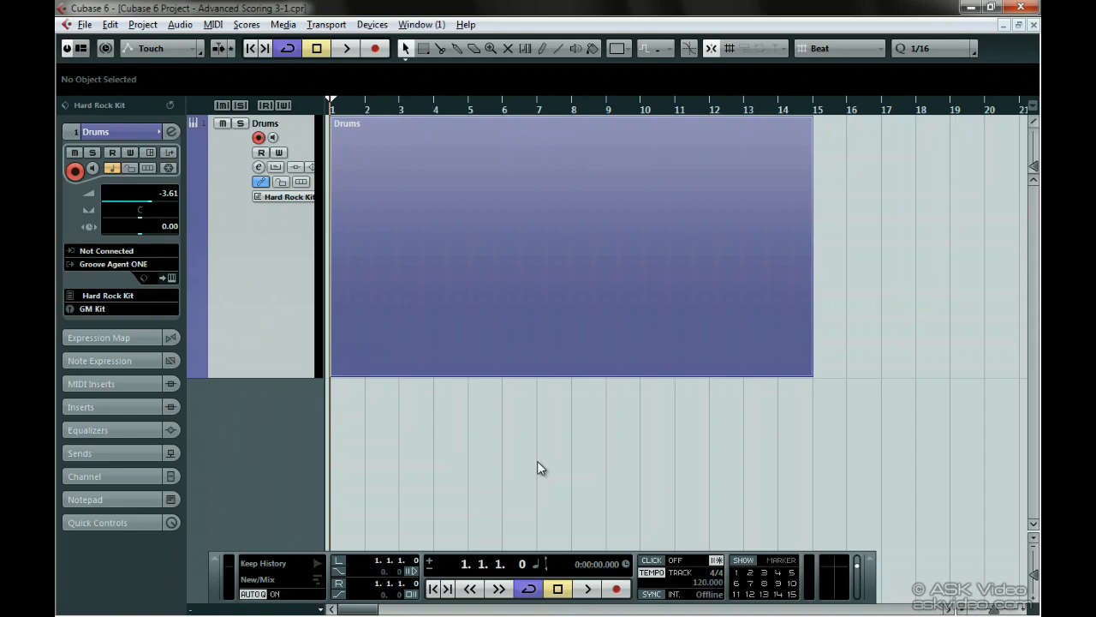
# Step: Open the drum map setup, select the GM Map, and enable Use Head Pairs for it
pyautogui.click(212, 25)
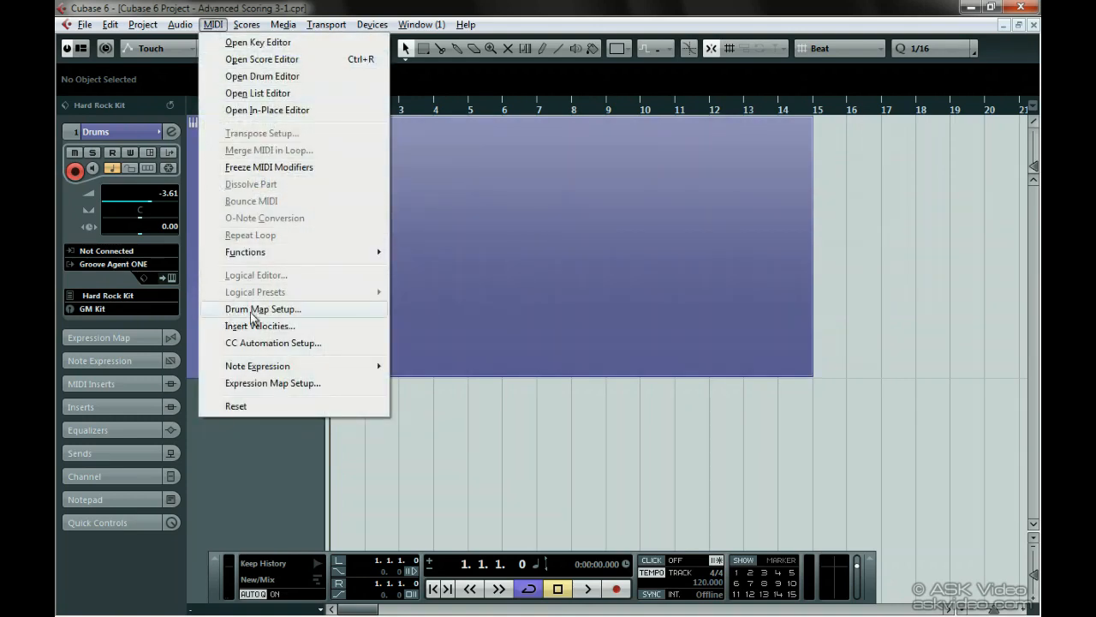
pyautogui.click(310, 310)
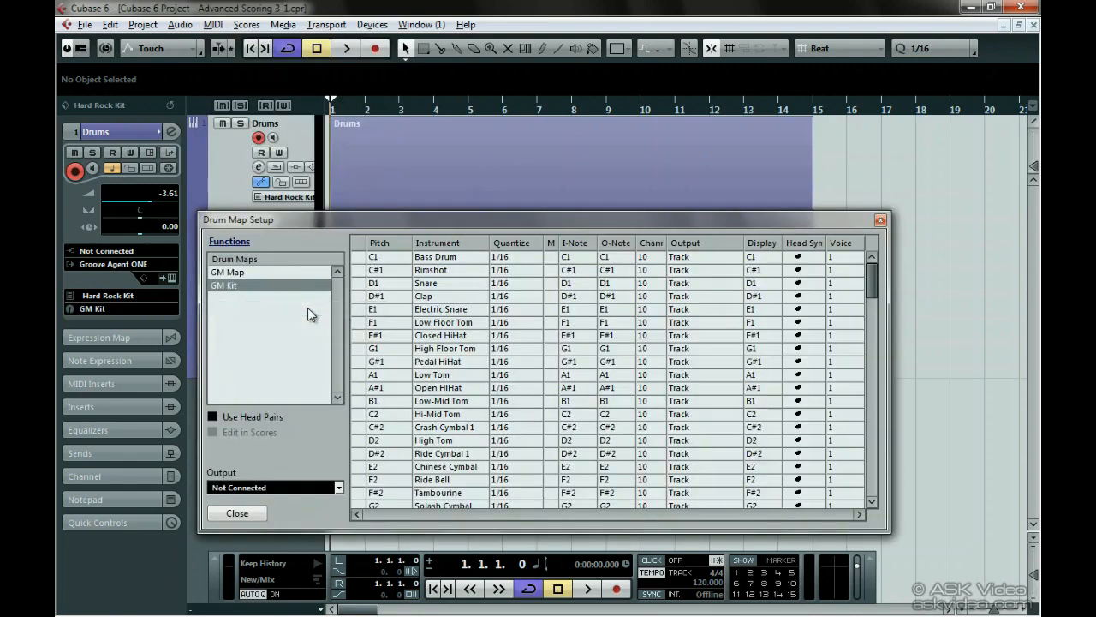
pyautogui.click(245, 272)
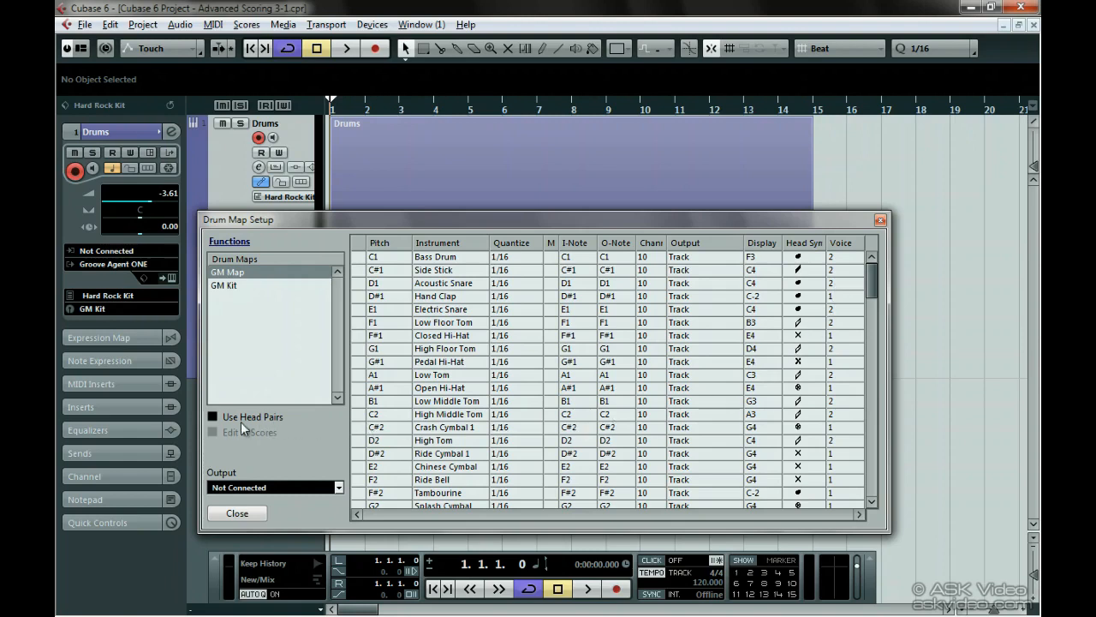
pyautogui.click(213, 417)
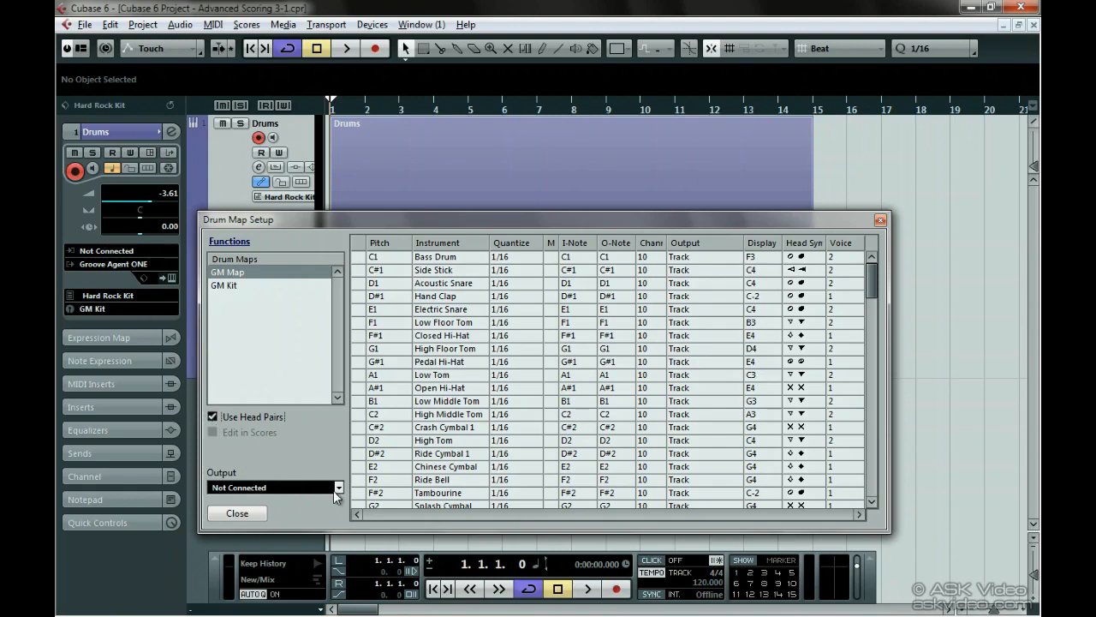
# Step: Change the Chinese Cymbal's head symbol in the GM Map to the same note-head pair the Pedal Hi-Hat uses
pyautogui.click(797, 467)
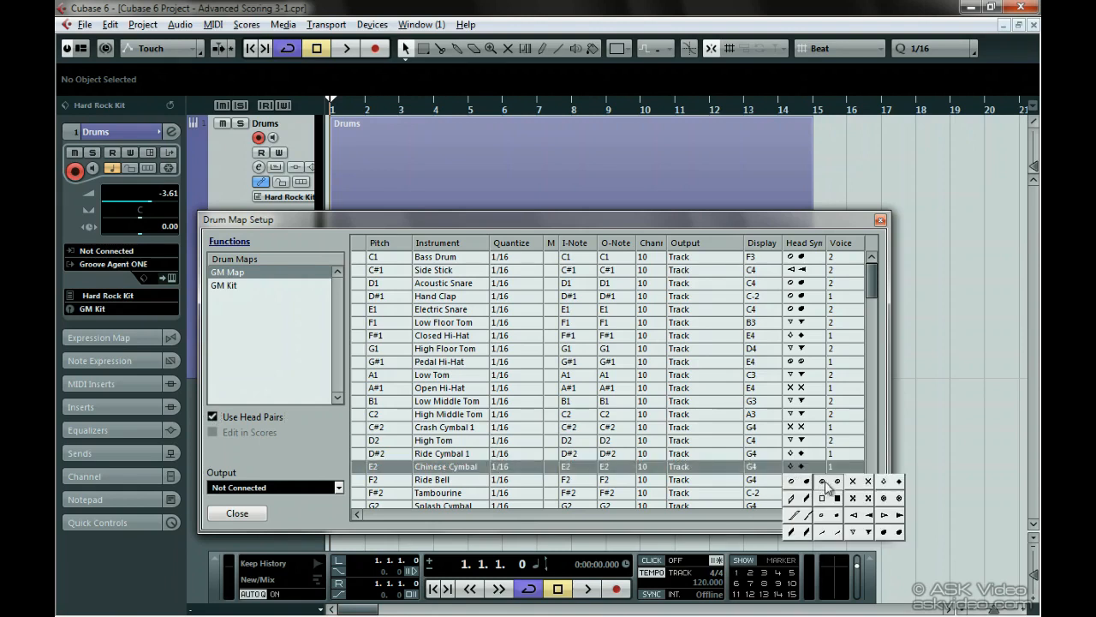
pyautogui.click(830, 486)
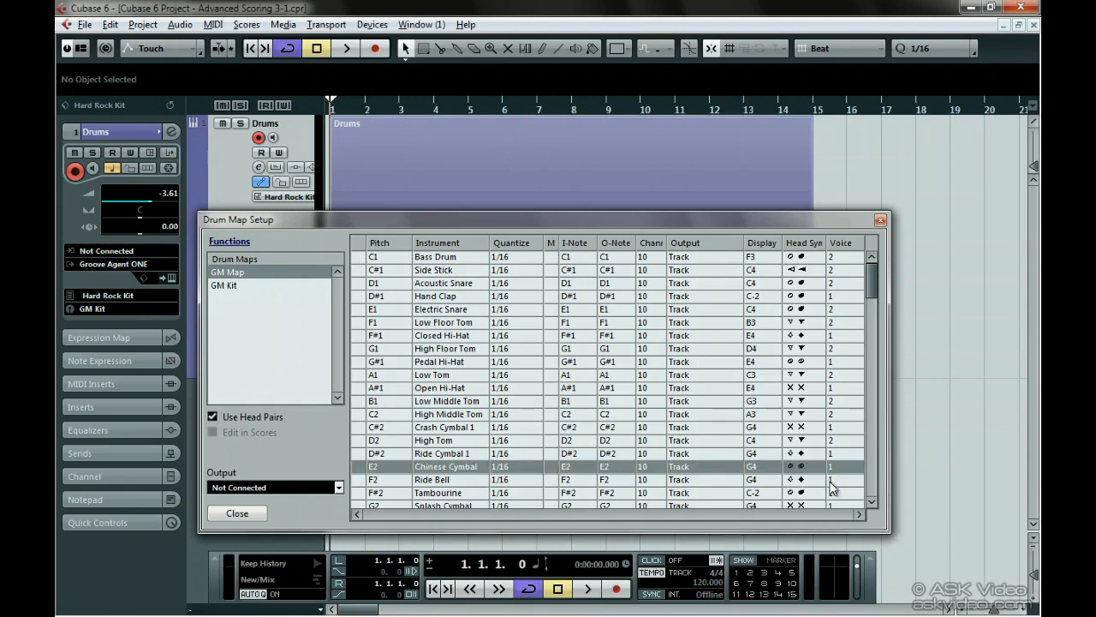
pyautogui.click(830, 482)
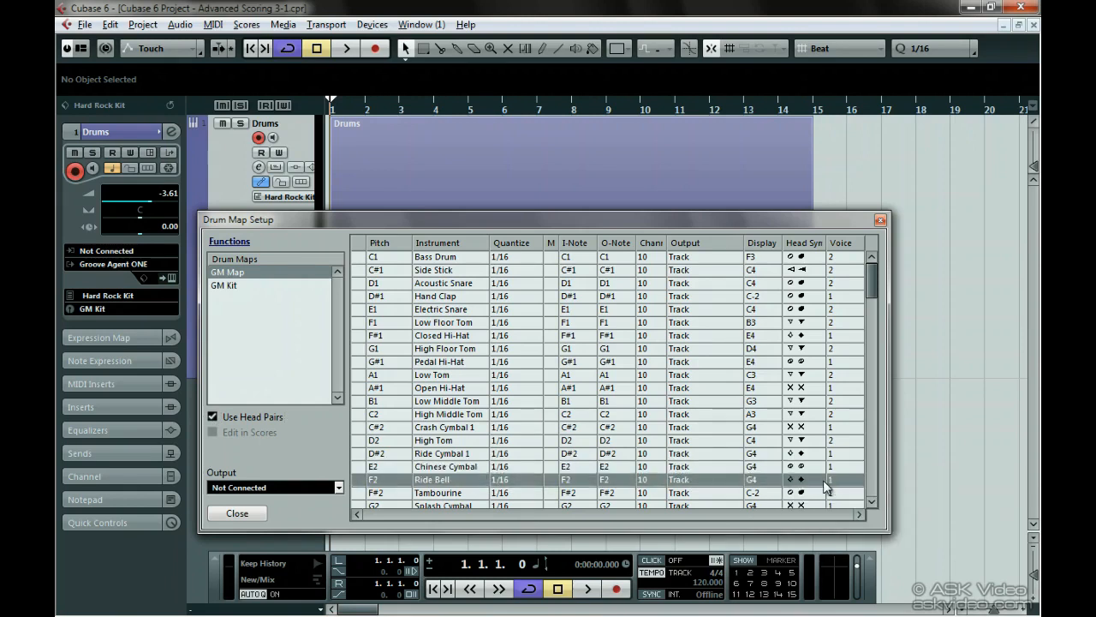
# Step: Review the note-head pairs available for editing, and close the drum map setup
pyautogui.click(253, 243)
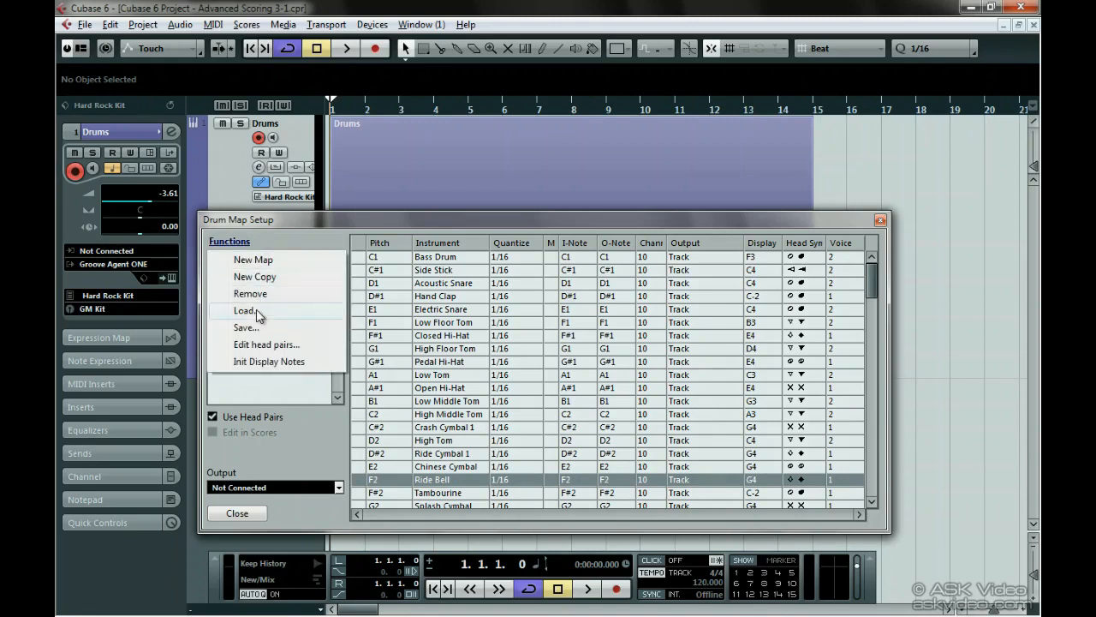
pyautogui.click(293, 346)
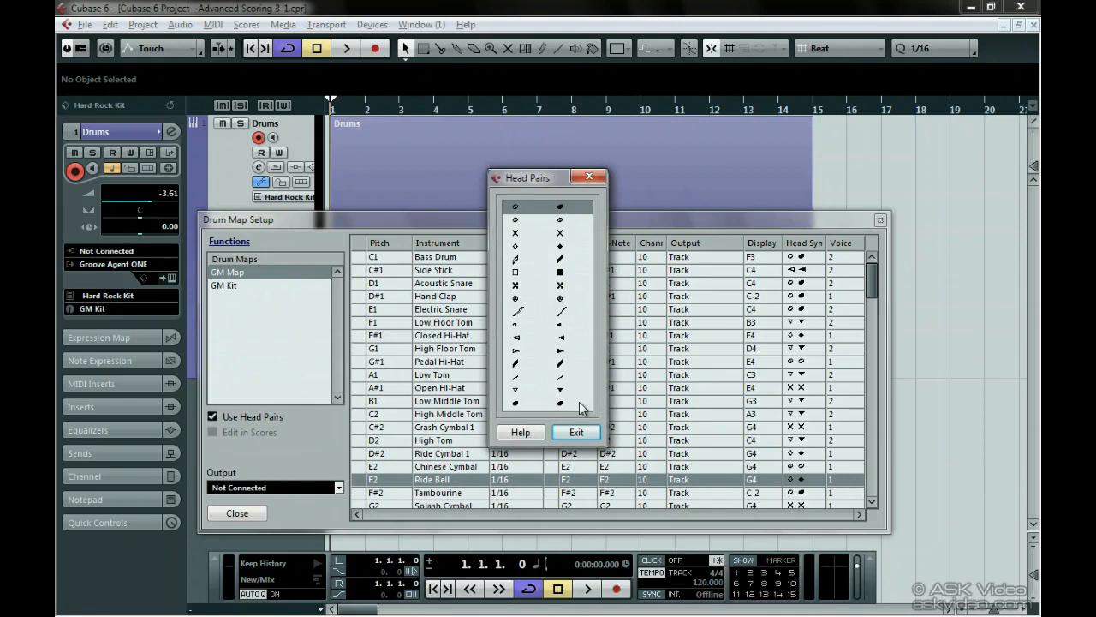
pyautogui.click(575, 431)
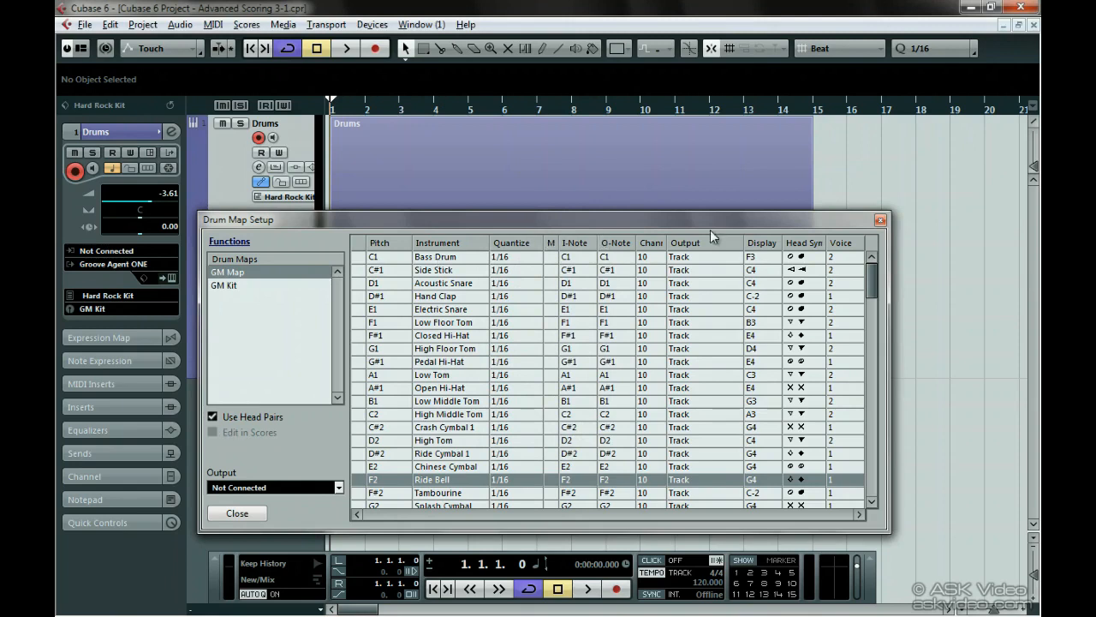
pyautogui.click(880, 220)
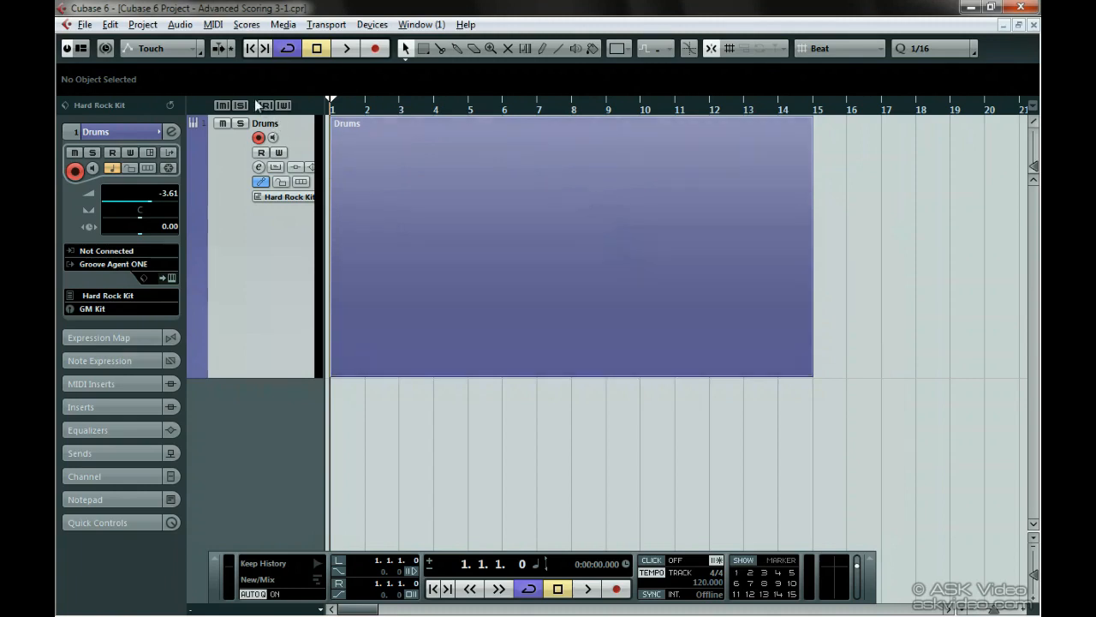
# Step: Open the Drums part in the Score Editor and apply Use Score Drum Map in its staff options
pyautogui.click(214, 24)
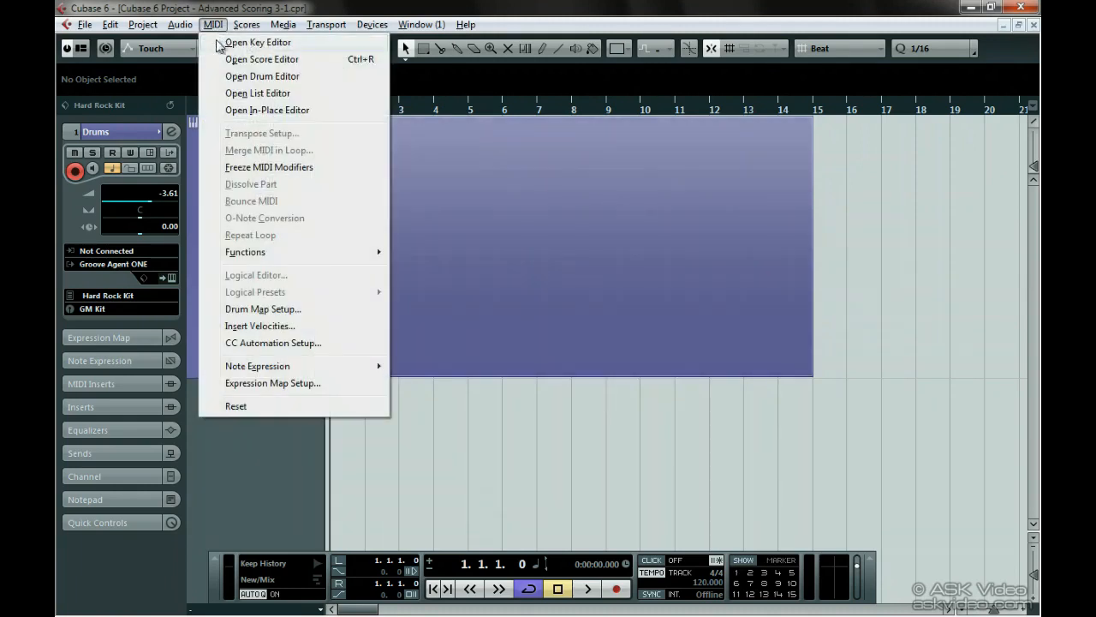
pyautogui.click(341, 60)
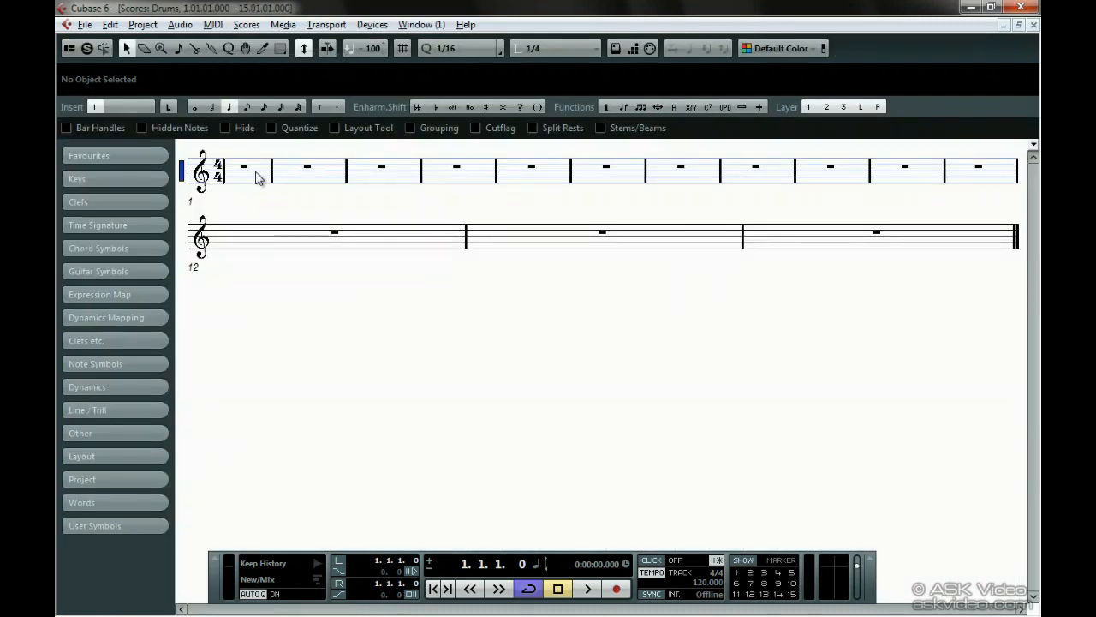
pyautogui.doubleClick(190, 176)
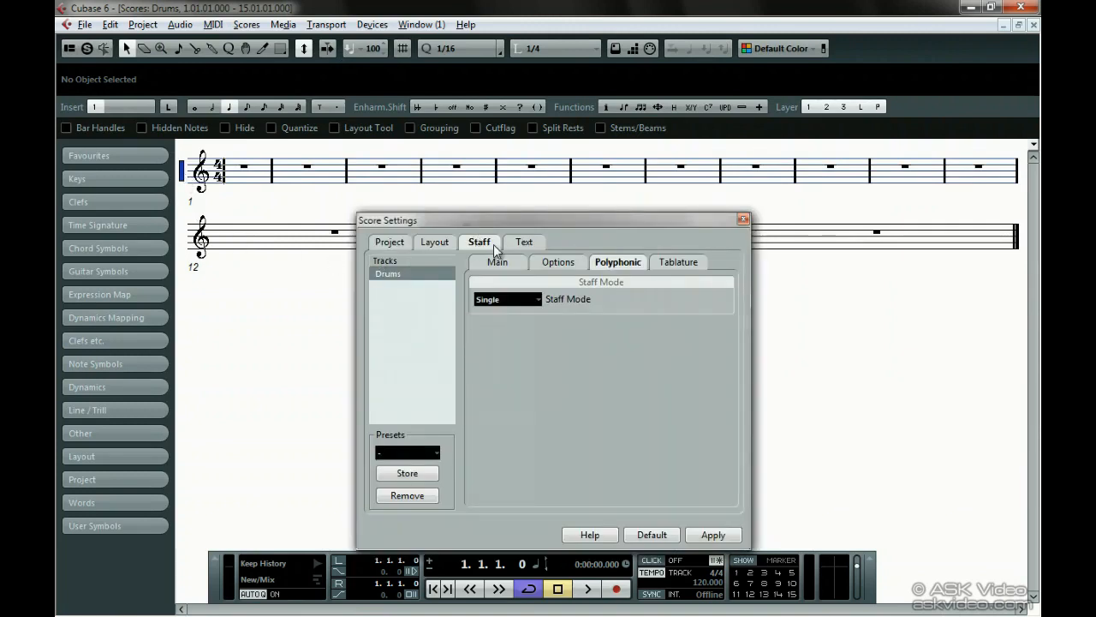
pyautogui.click(552, 263)
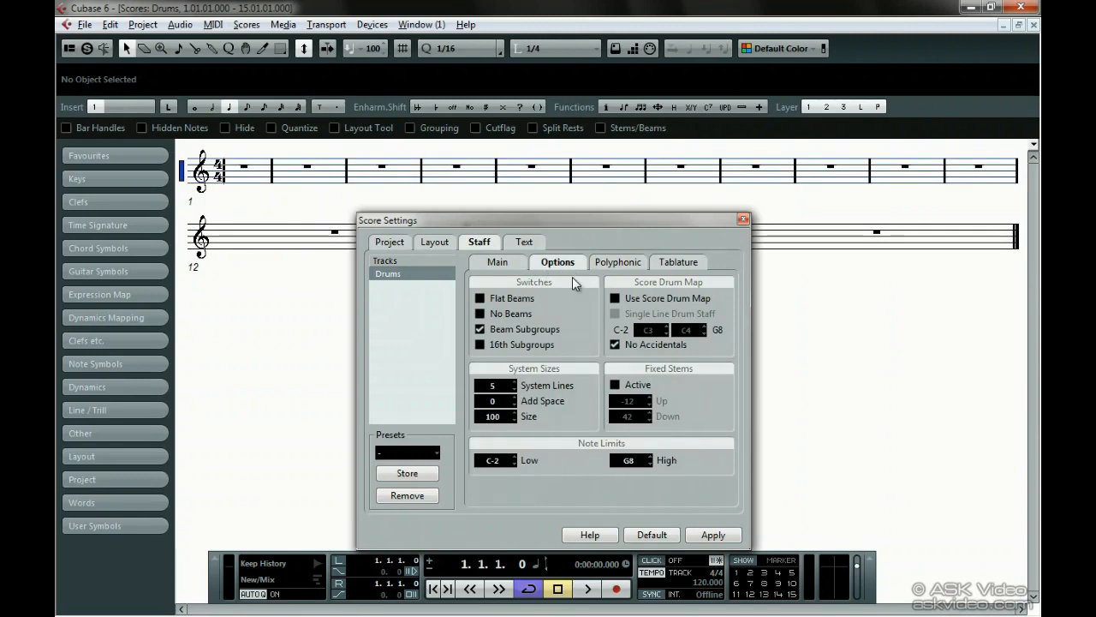
pyautogui.click(620, 299)
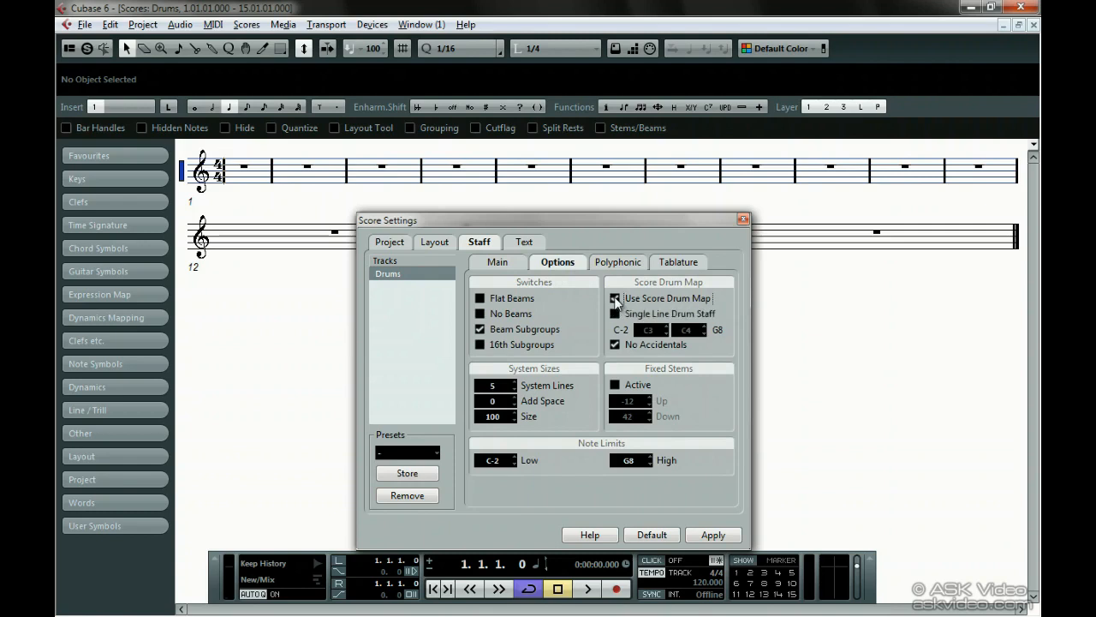
pyautogui.click(711, 534)
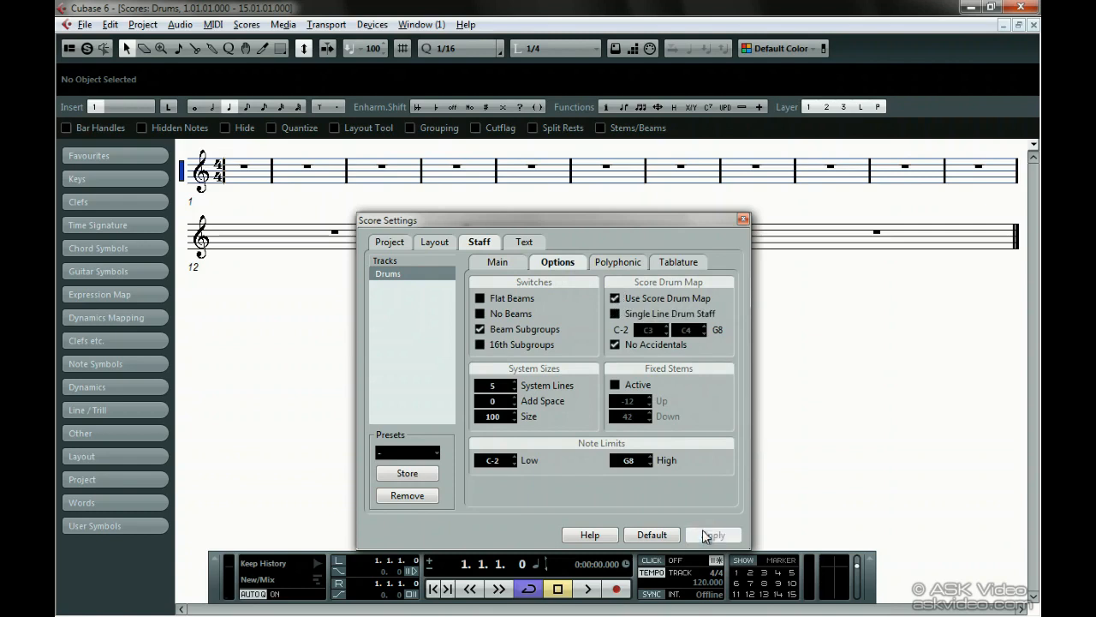
pyautogui.click(743, 221)
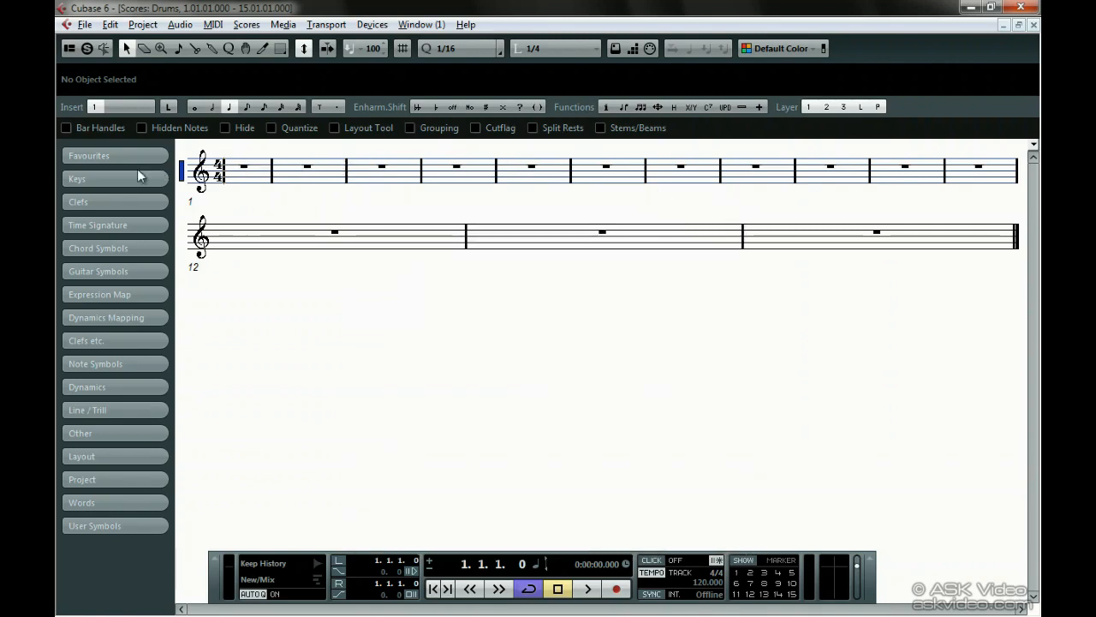
# Step: Replace the treble clef at the start of the Drums staff with the drum clef
pyautogui.click(95, 203)
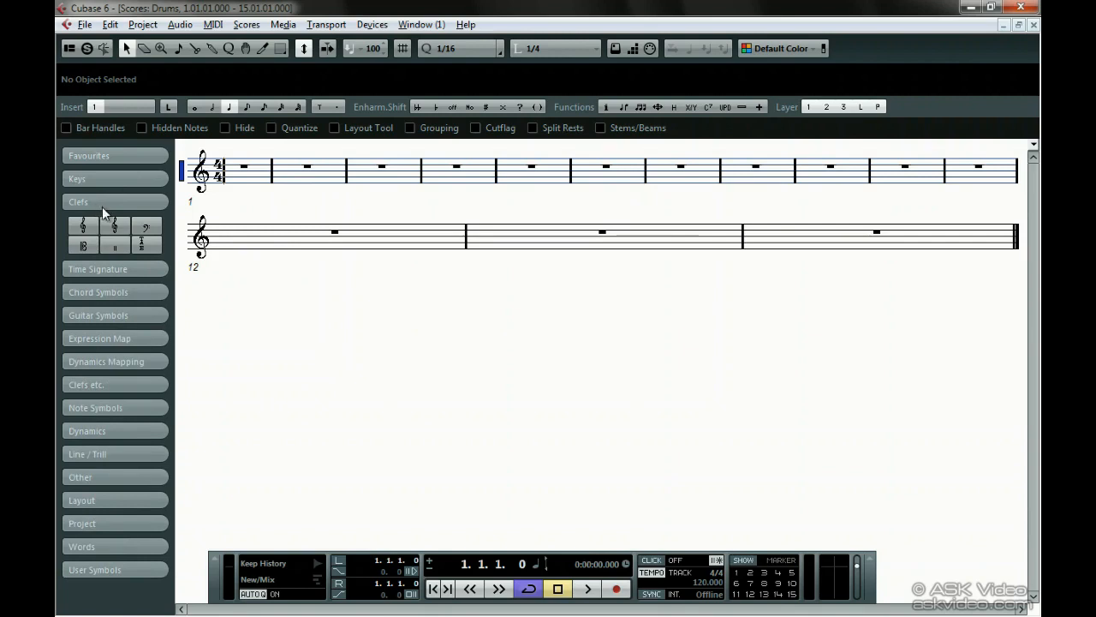
pyautogui.click(117, 247)
pyautogui.click(210, 164)
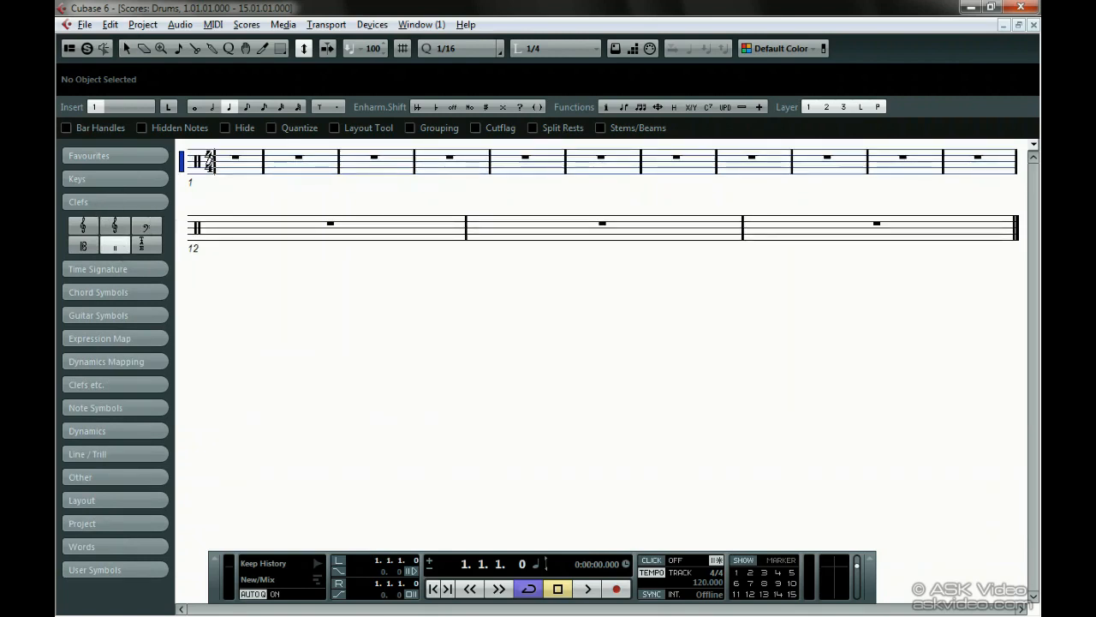
pyautogui.rightClick(203, 193)
pyautogui.click(203, 192)
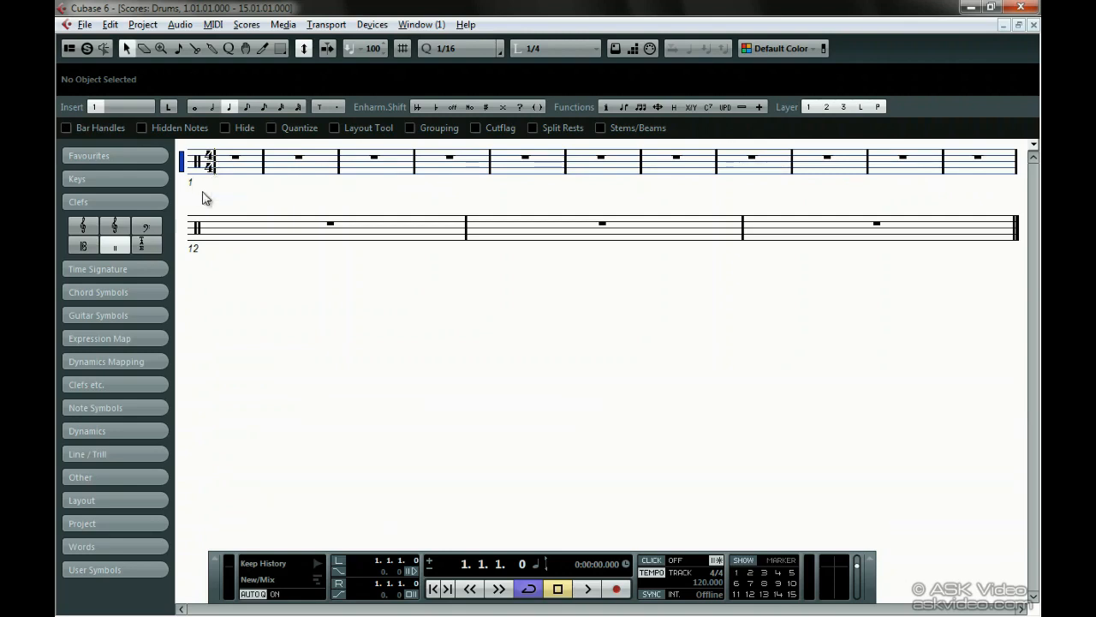
# Step: Give the Drums staff fixed stems with Up -14 and Down 44, and apply Polyphonic mode with the Optimize Two Voices preset
pyautogui.doubleClick(186, 165)
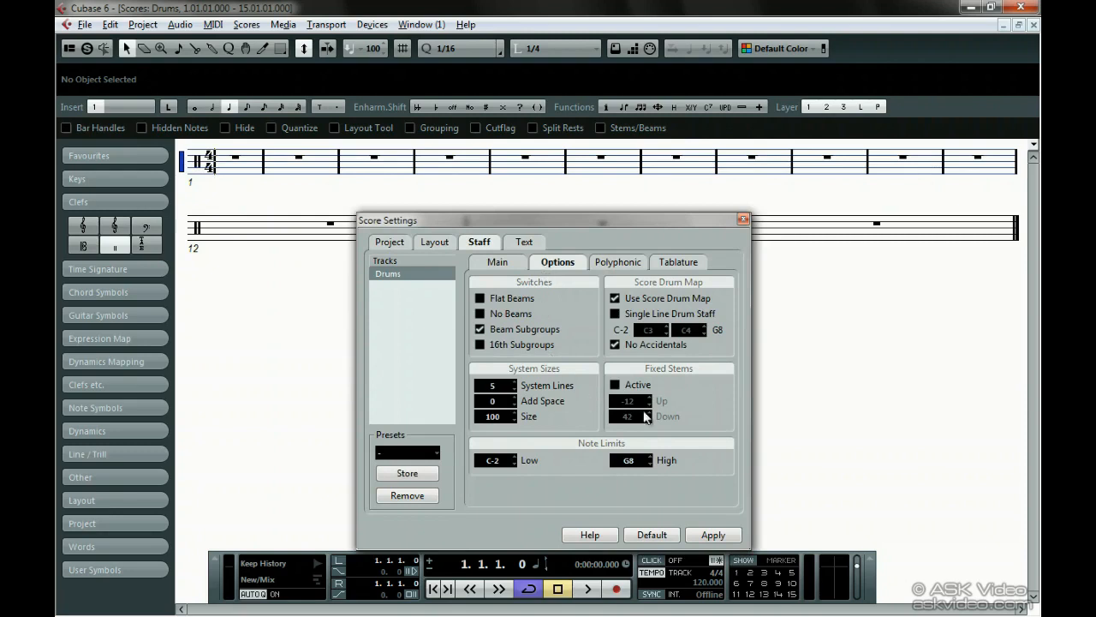
pyautogui.click(614, 385)
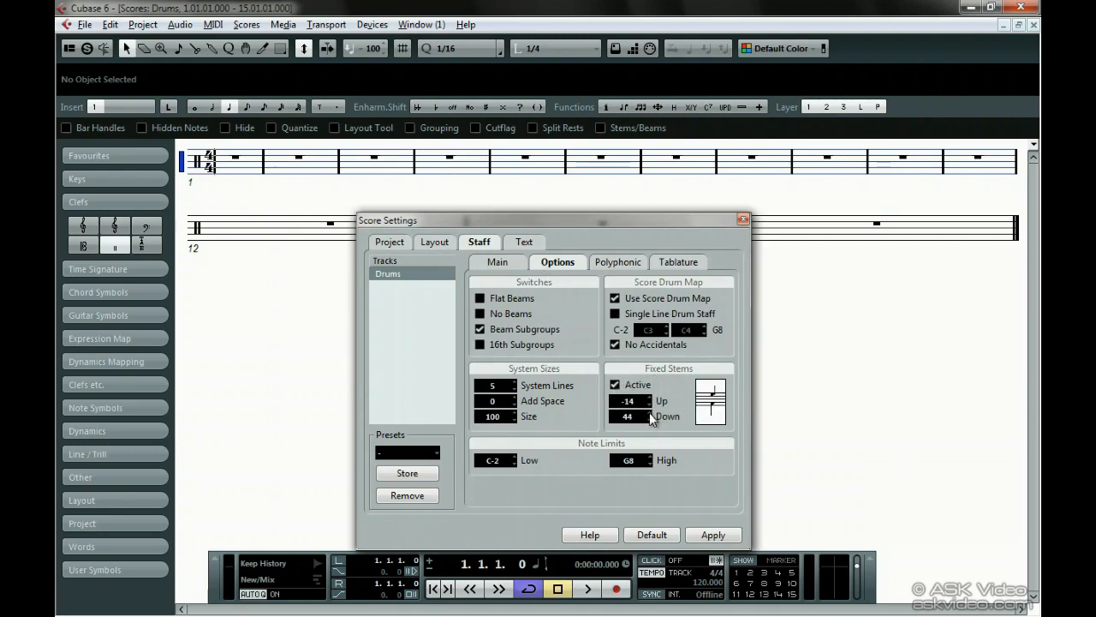
pyautogui.click(615, 264)
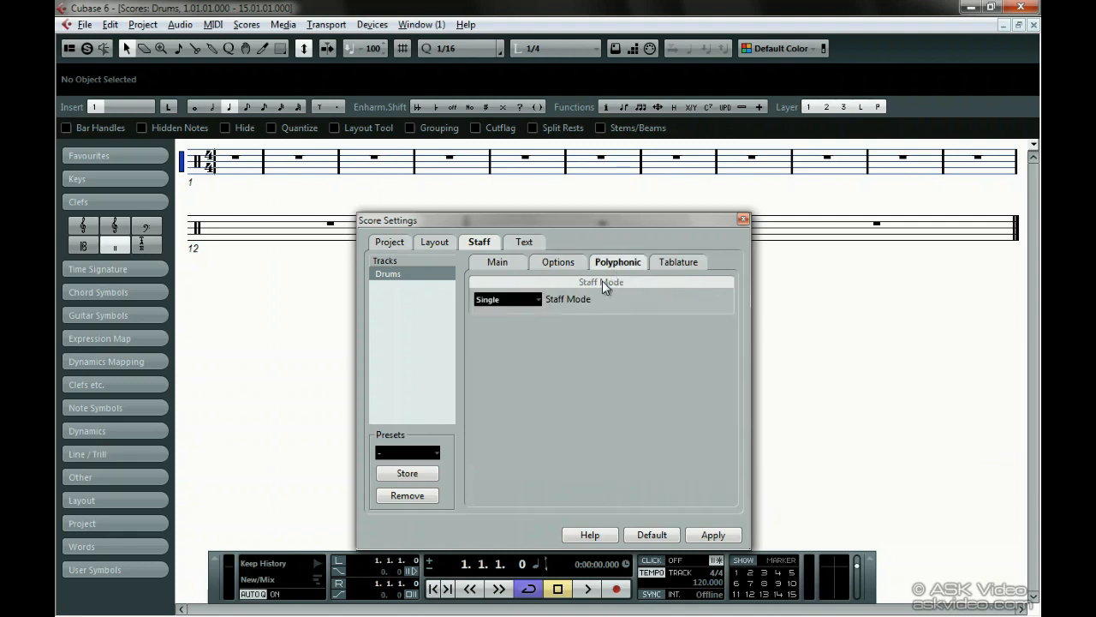
pyautogui.click(537, 299)
pyautogui.click(531, 351)
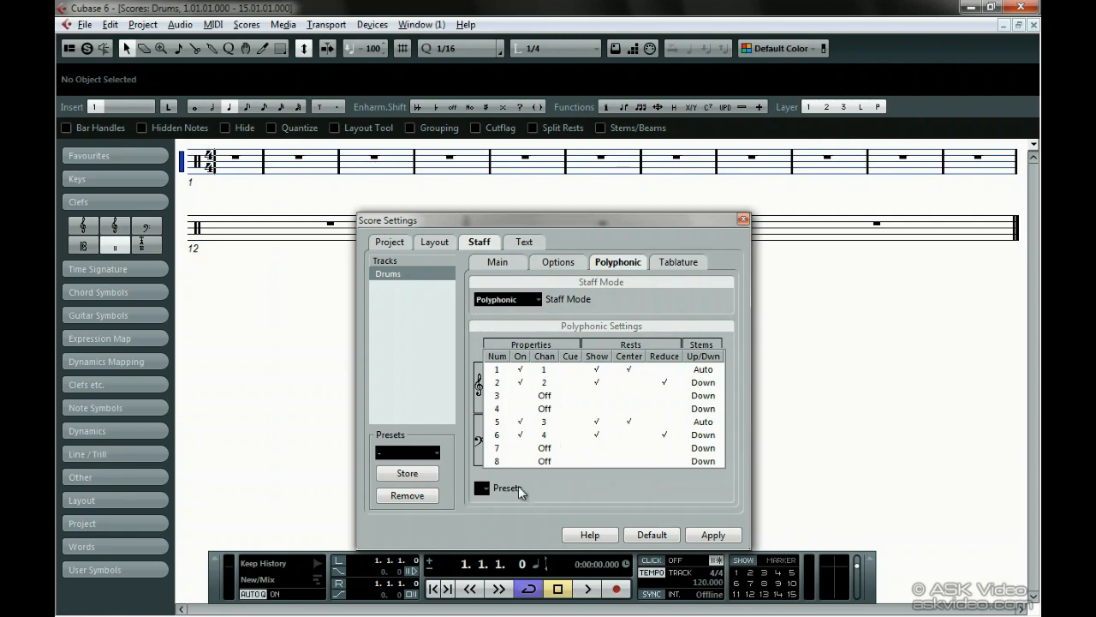
pyautogui.click(482, 488)
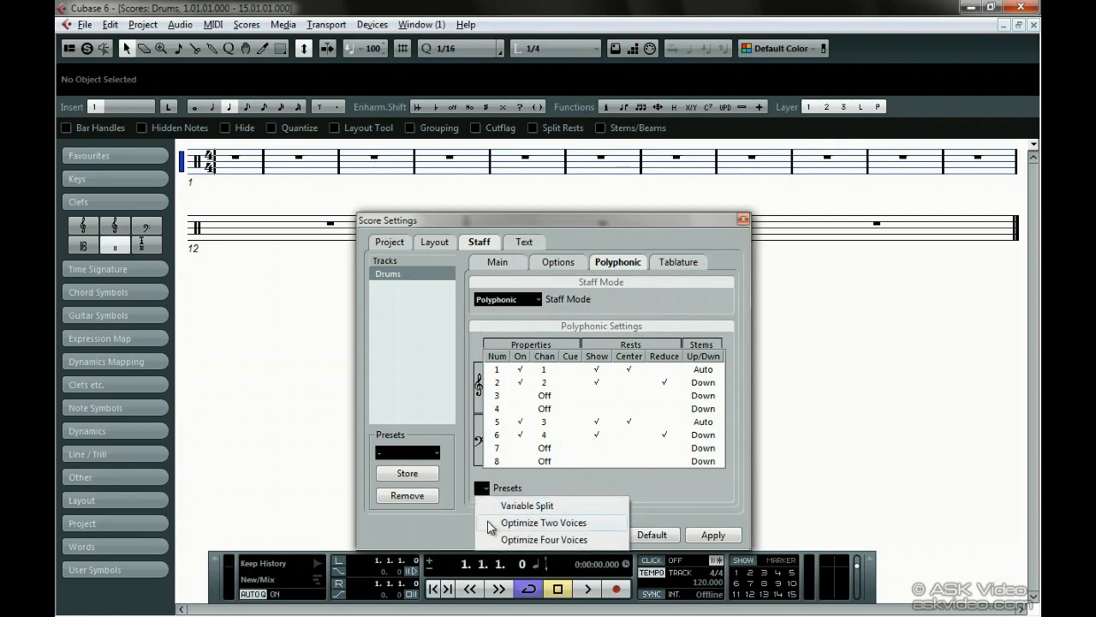
pyautogui.click(607, 525)
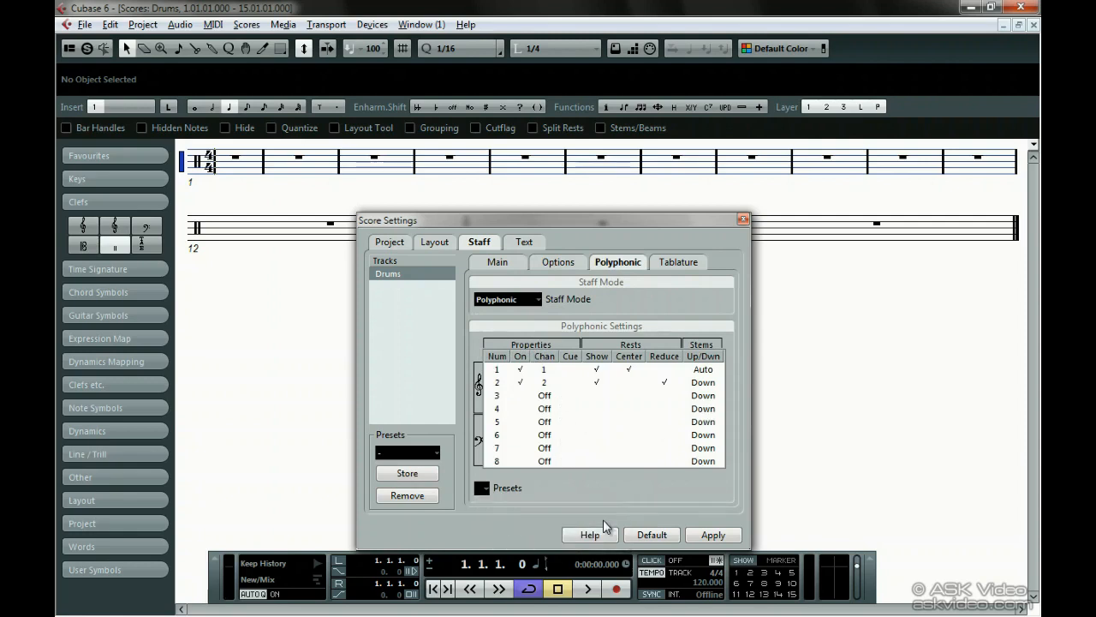
pyautogui.click(711, 535)
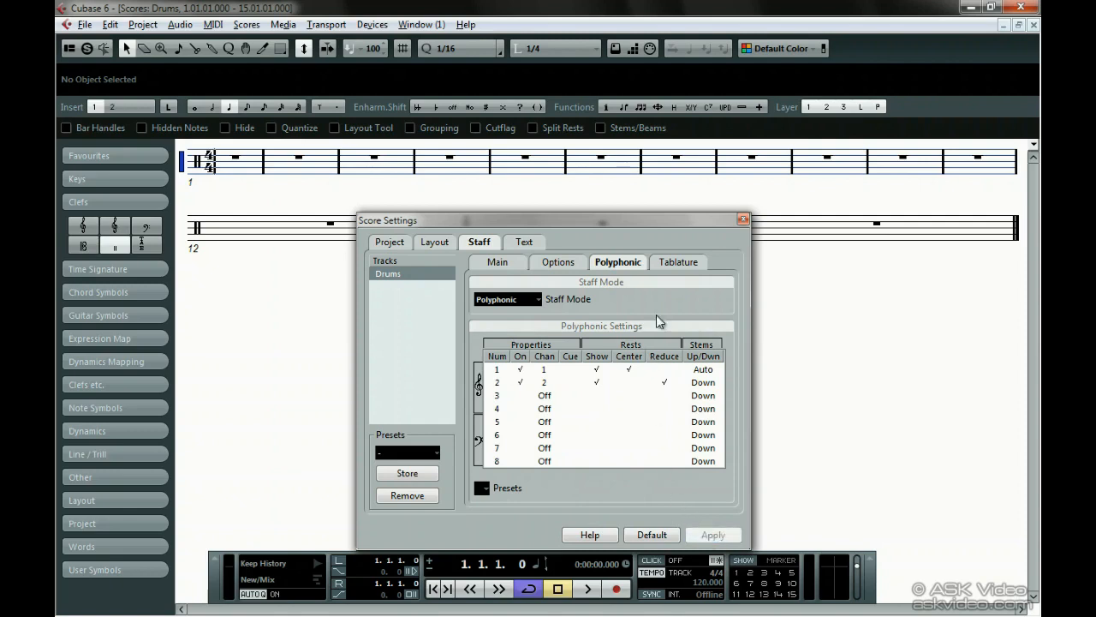
pyautogui.click(743, 219)
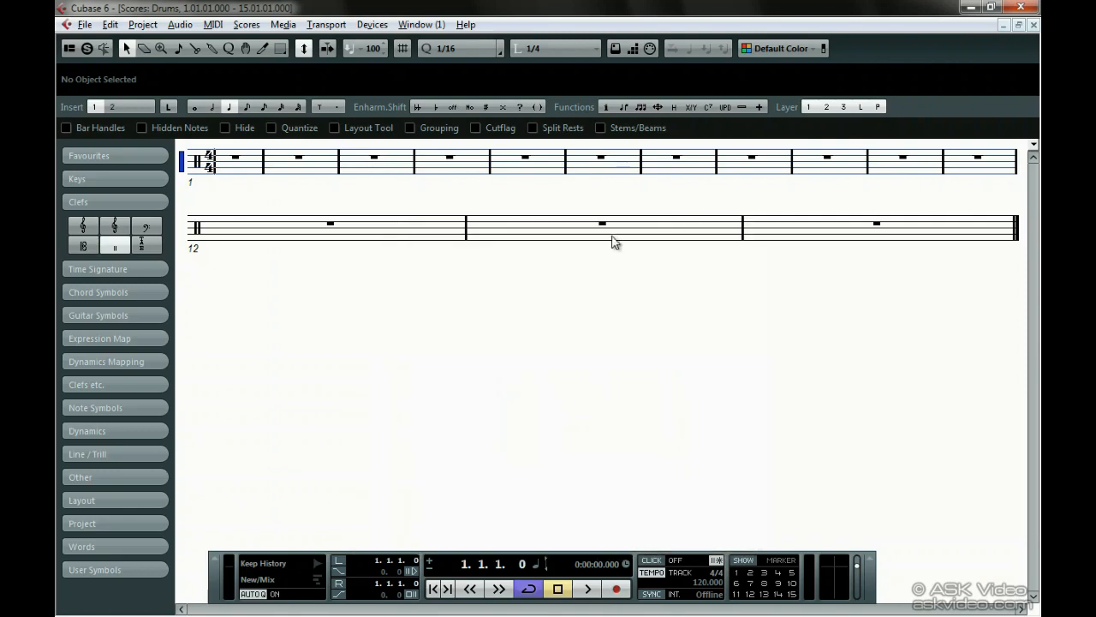
# Step: Record a drum pattern of just over three bars with the metronome click on, and return to the project start
pyautogui.click(651, 560)
pyautogui.click(616, 589)
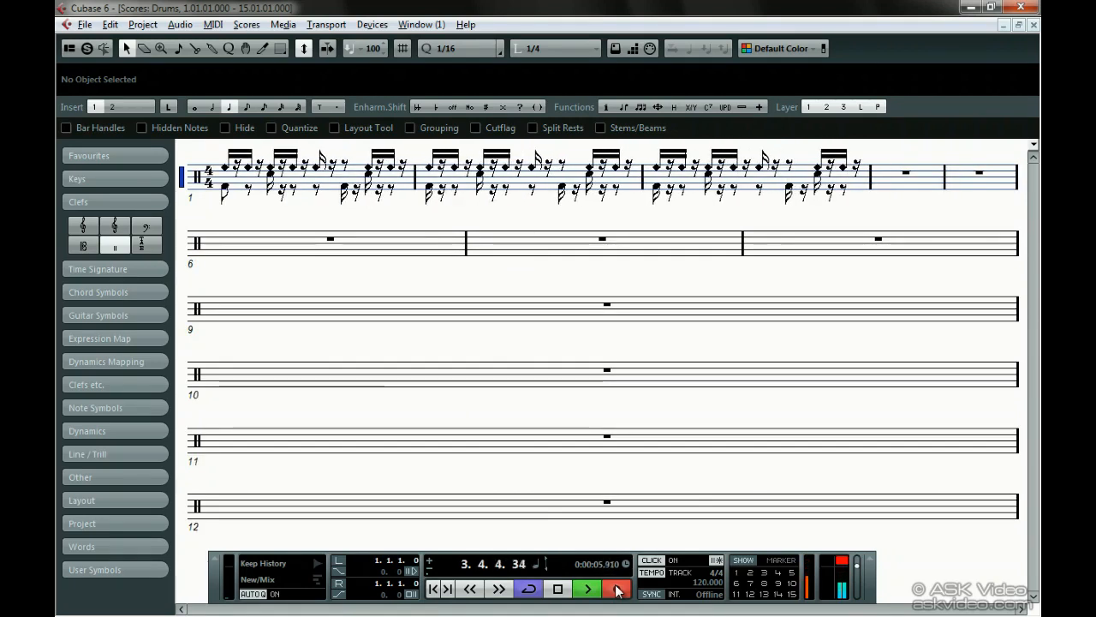
pyautogui.click(618, 590)
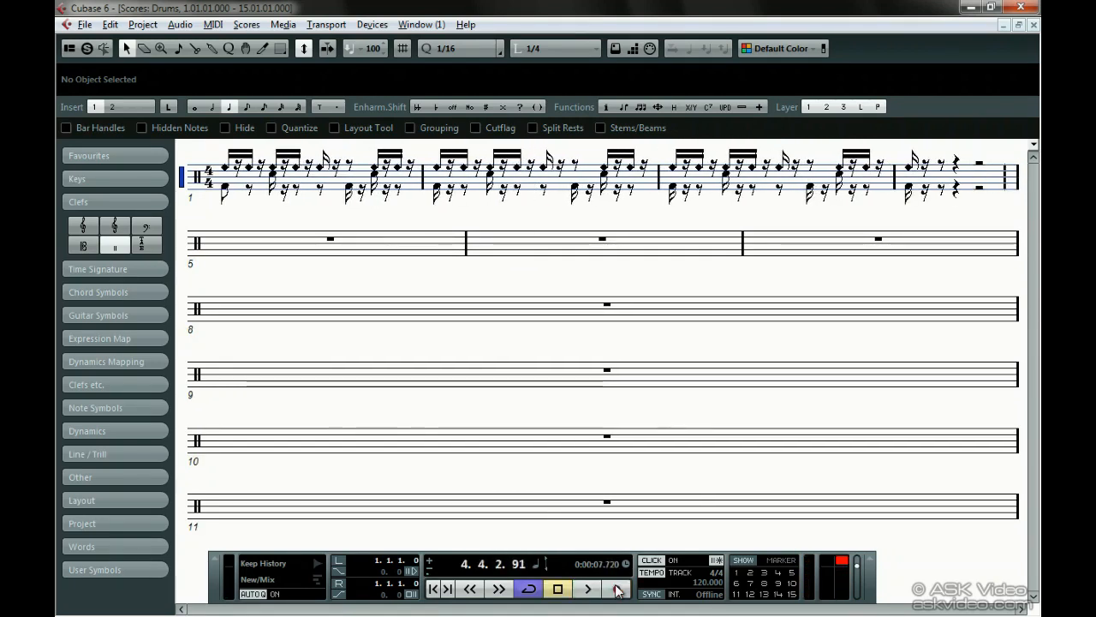
pyautogui.press('KP_Decimal')
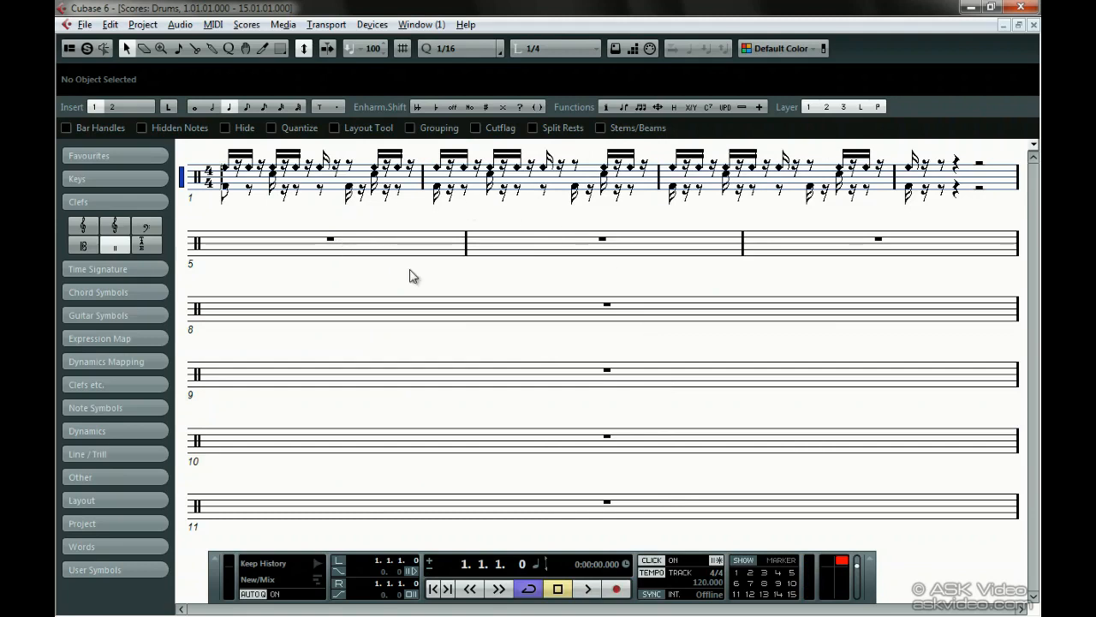
# Step: Set the Drums staff's display quantize to 8 for notes and rests, disable Auto Quantize, enable Clean Lengths, and apply
pyautogui.doubleClick(184, 187)
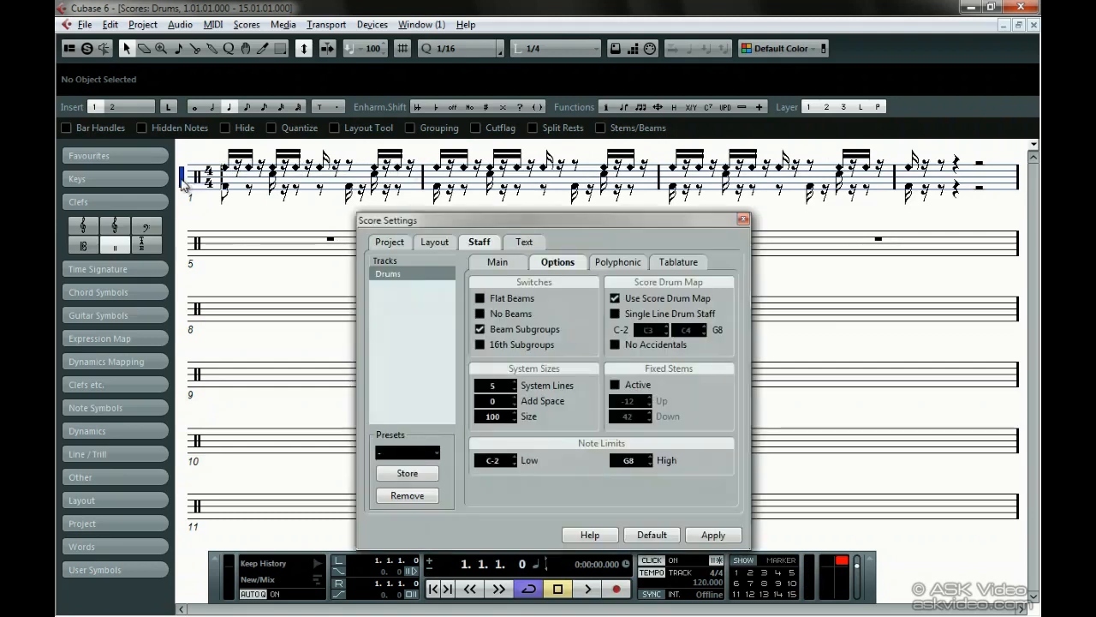
pyautogui.click(500, 265)
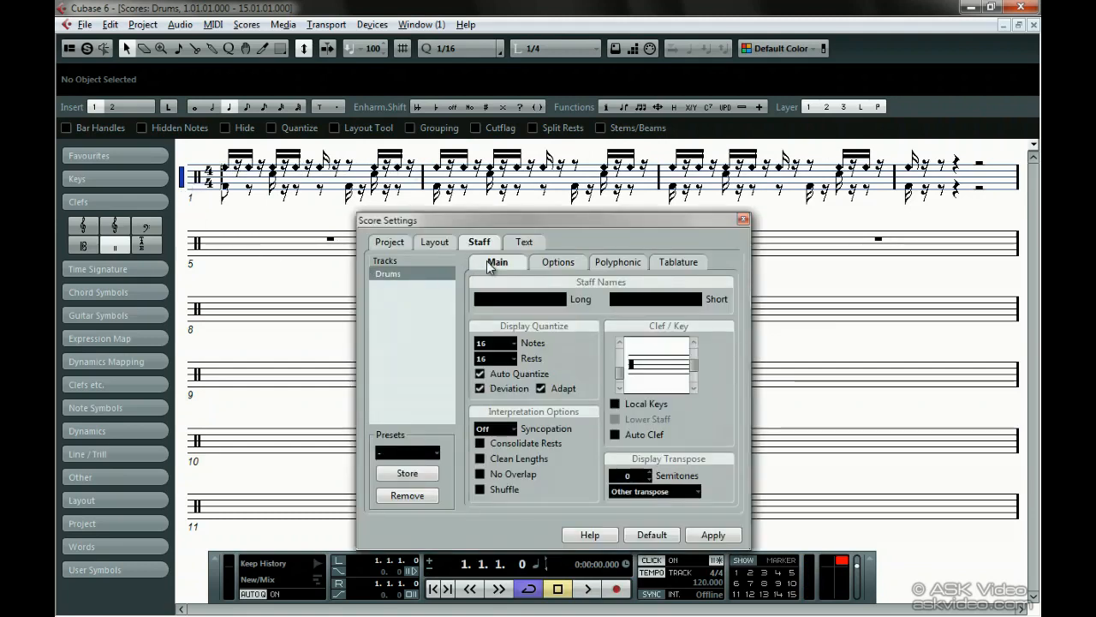
pyautogui.click(481, 375)
pyautogui.click(502, 343)
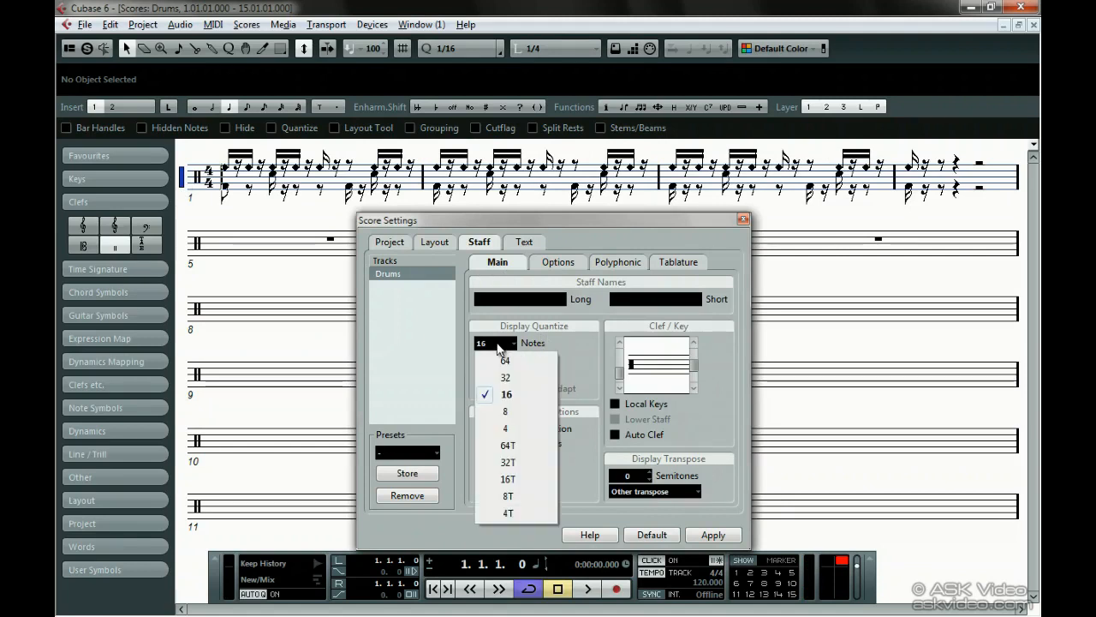
pyautogui.click(504, 412)
pyautogui.click(495, 358)
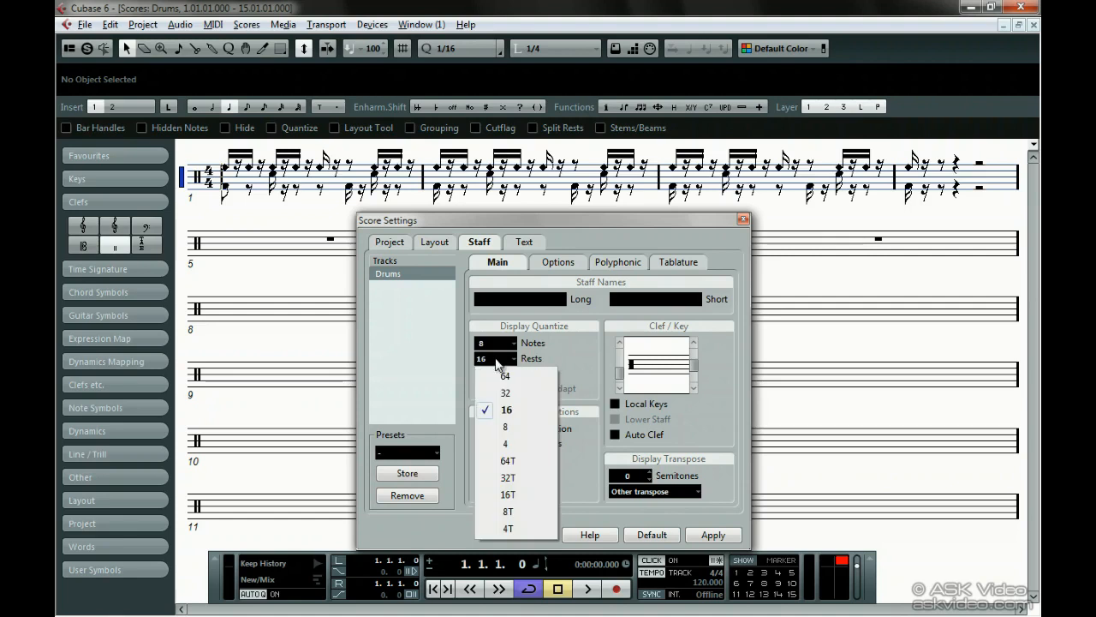
pyautogui.click(502, 425)
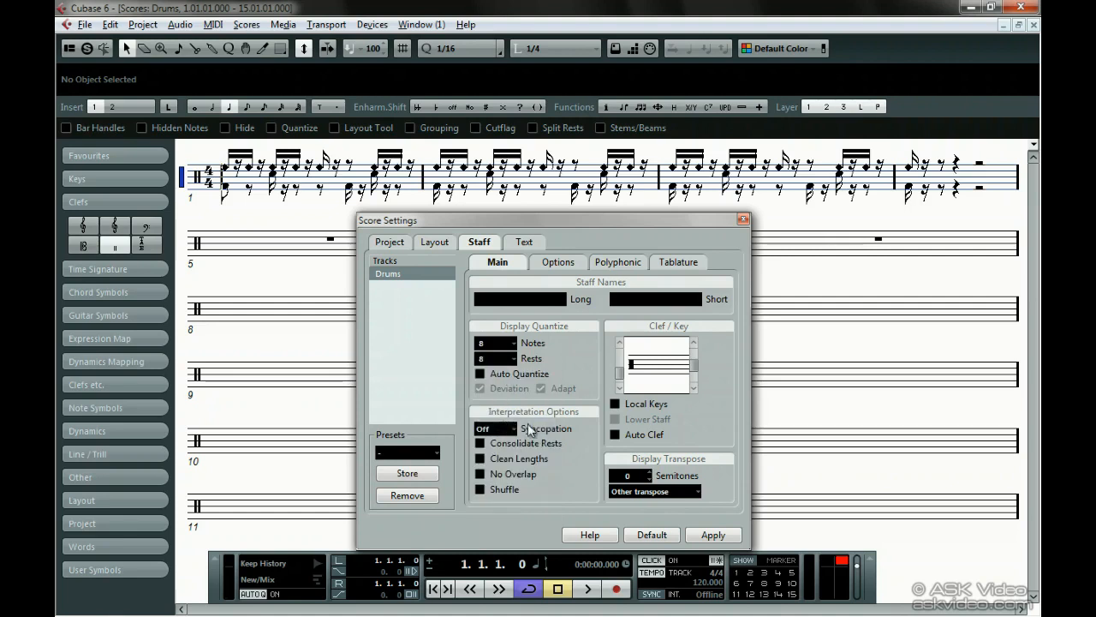
pyautogui.click(481, 459)
pyautogui.click(711, 535)
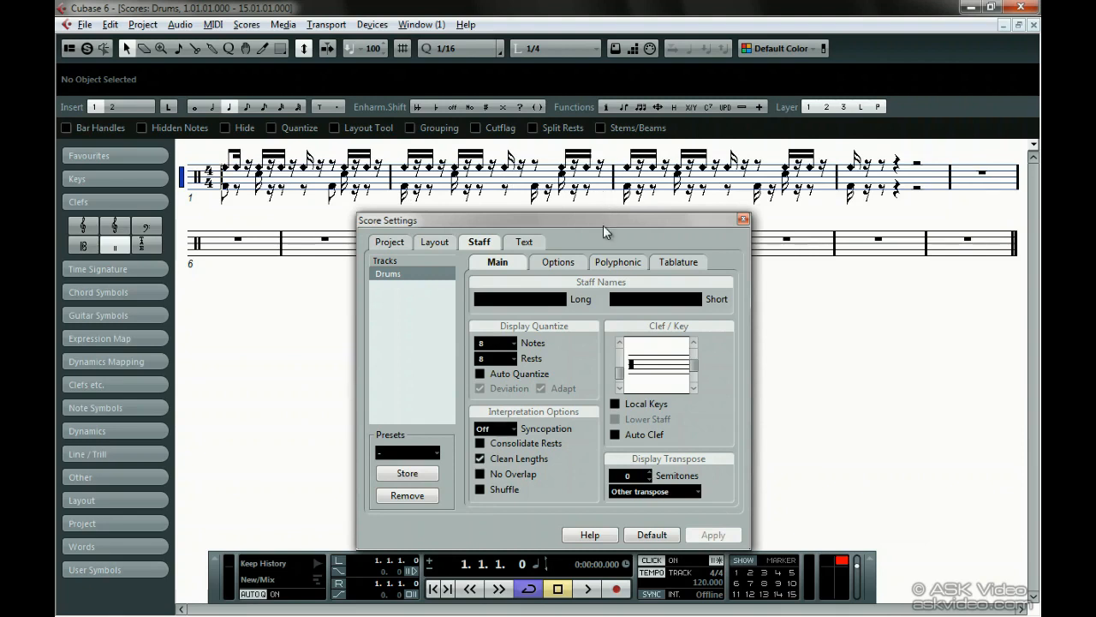
# Step: Apply the Single Line Drum Staff option to the Drums staff
pyautogui.click(562, 263)
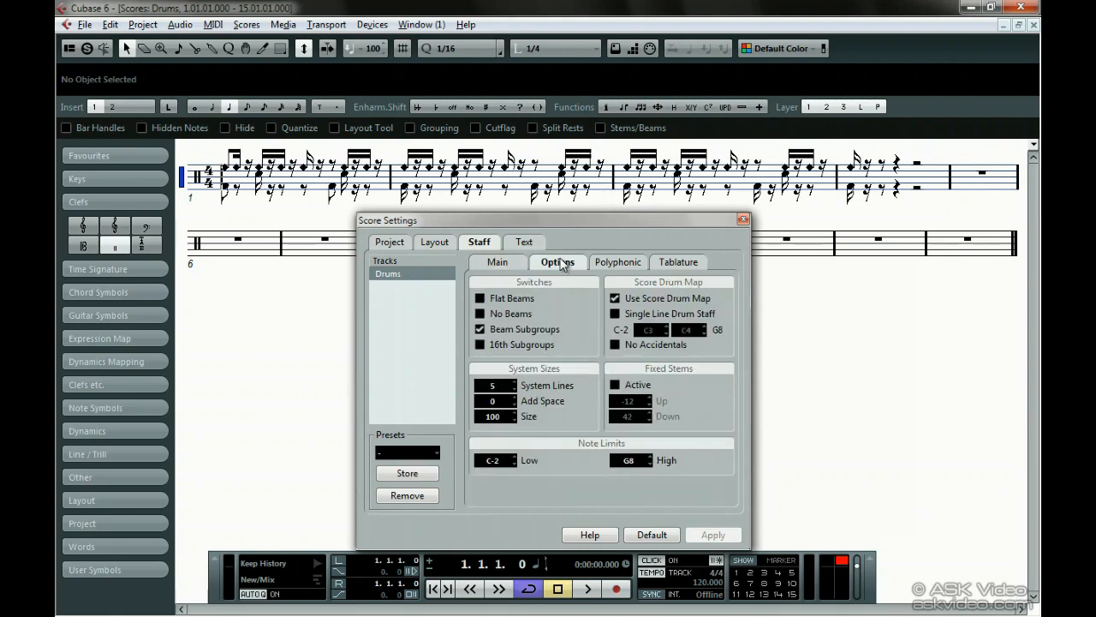
pyautogui.click(615, 315)
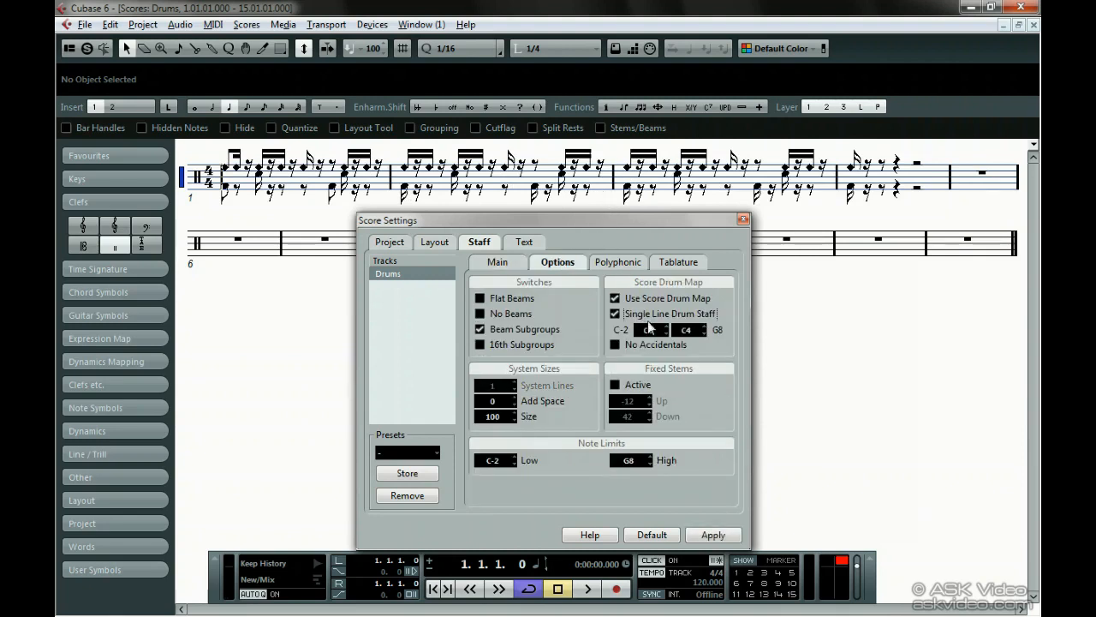
pyautogui.click(704, 534)
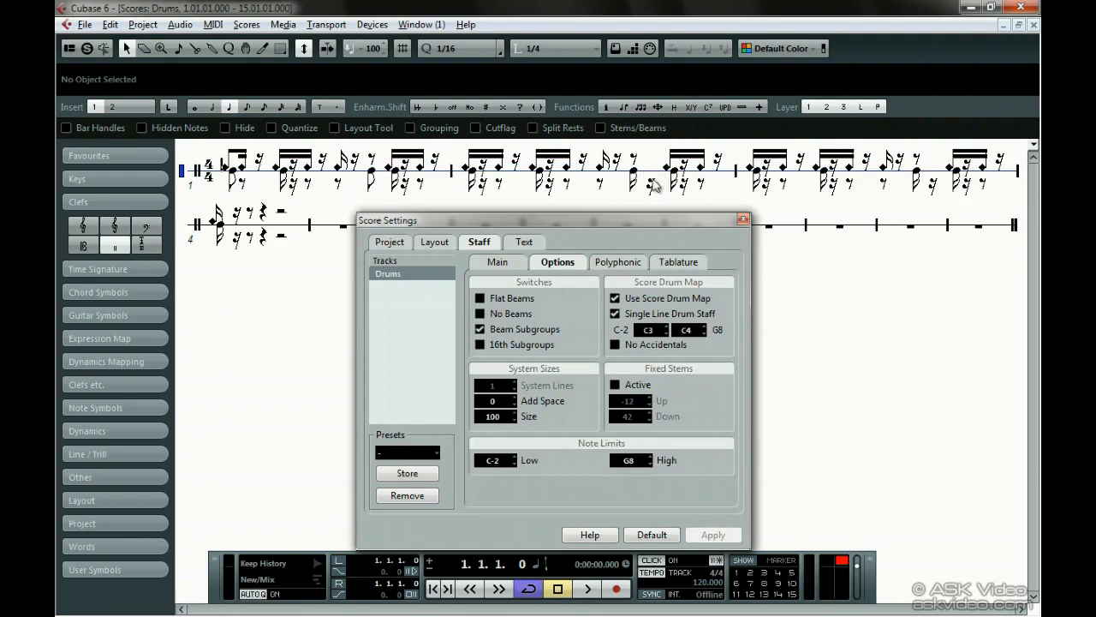
# Step: Set the single-line drum staff's lower pitch limit to C4, apply it, and close the score settings
pyautogui.doubleClick(653, 330)
pyautogui.write('c4')
pyautogui.press('Return')
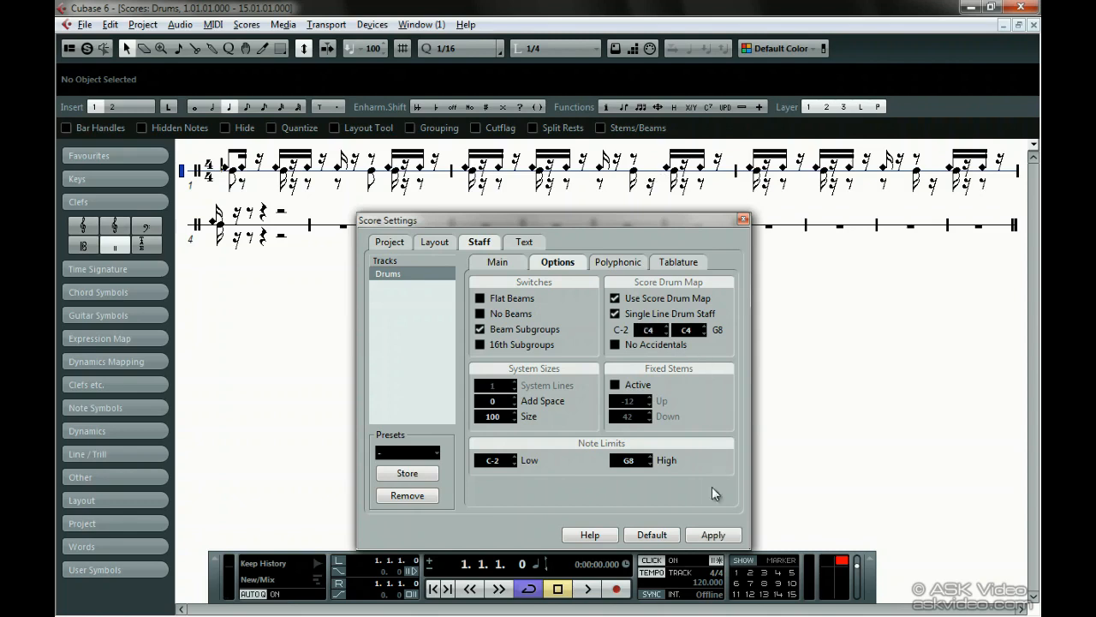
pyautogui.click(703, 535)
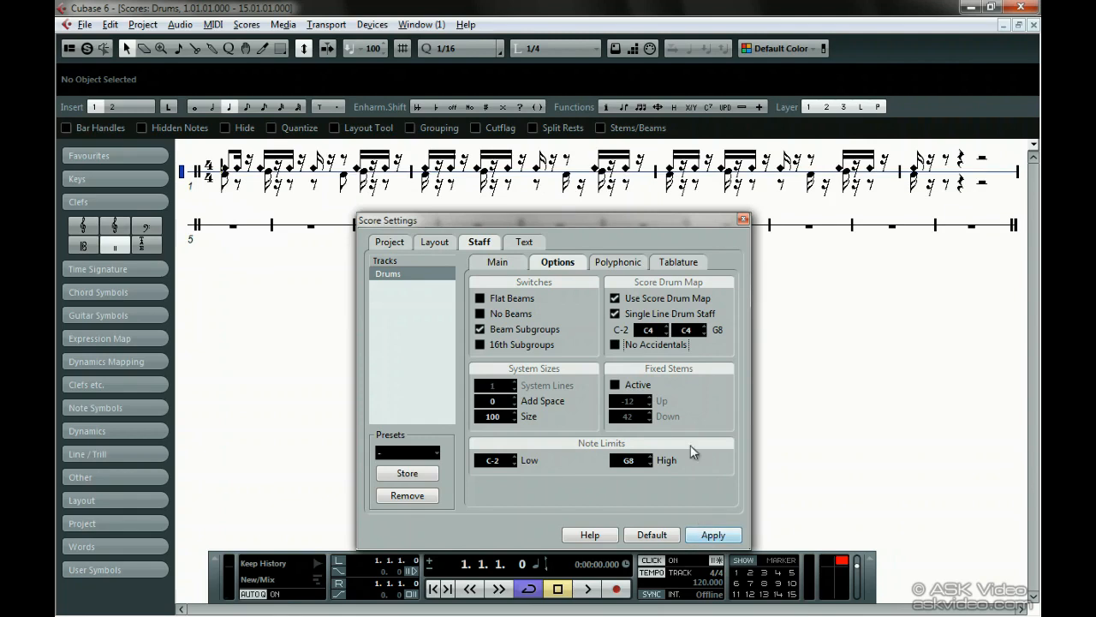
pyautogui.click(743, 220)
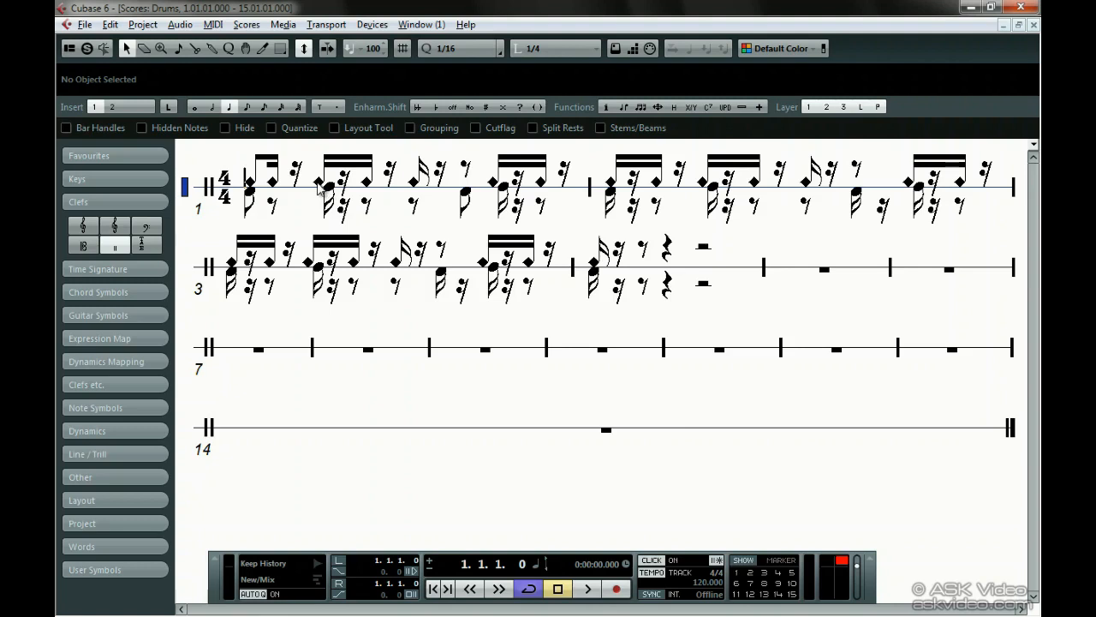
# Step: Open Drum Map Setup and assign a slanted note-head pair to Acoustic Snare in the GM Map
pyautogui.click(216, 24)
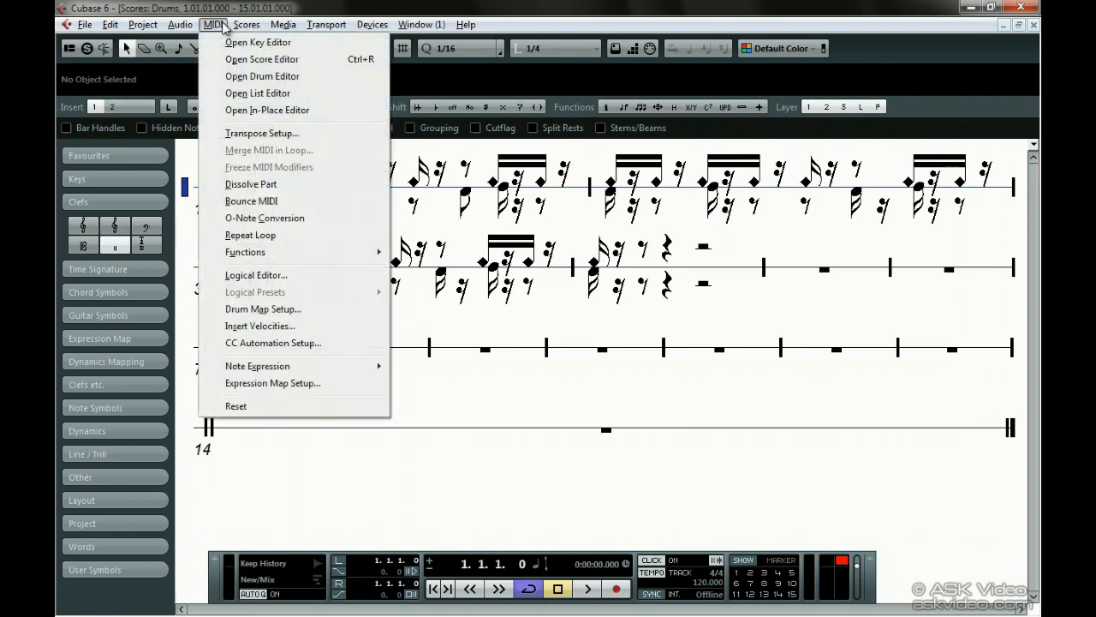
pyautogui.click(329, 317)
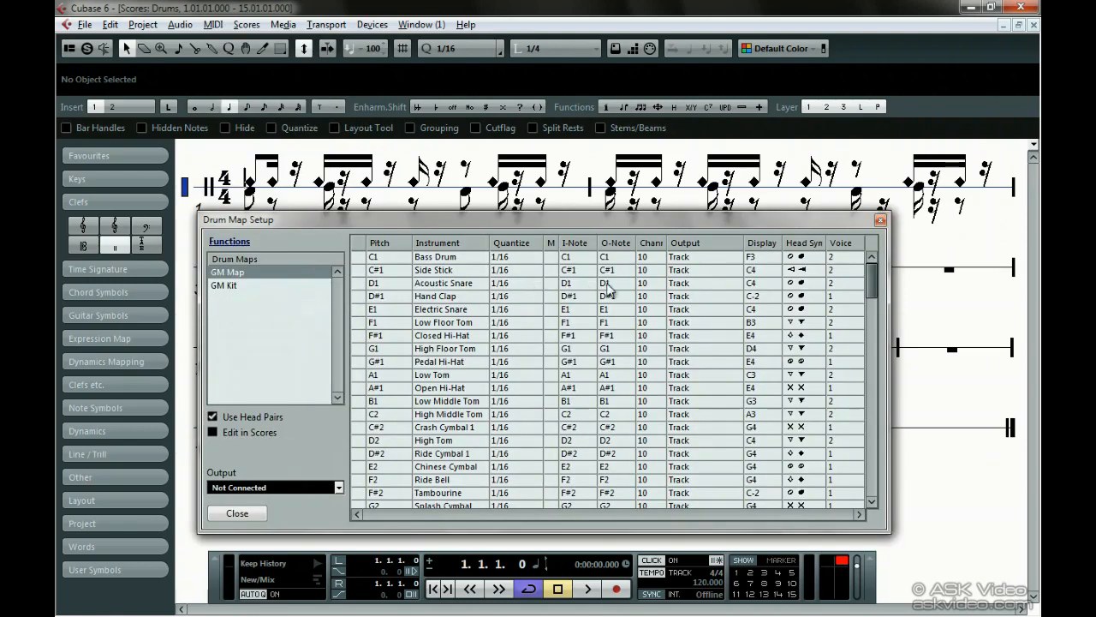
pyautogui.click(799, 284)
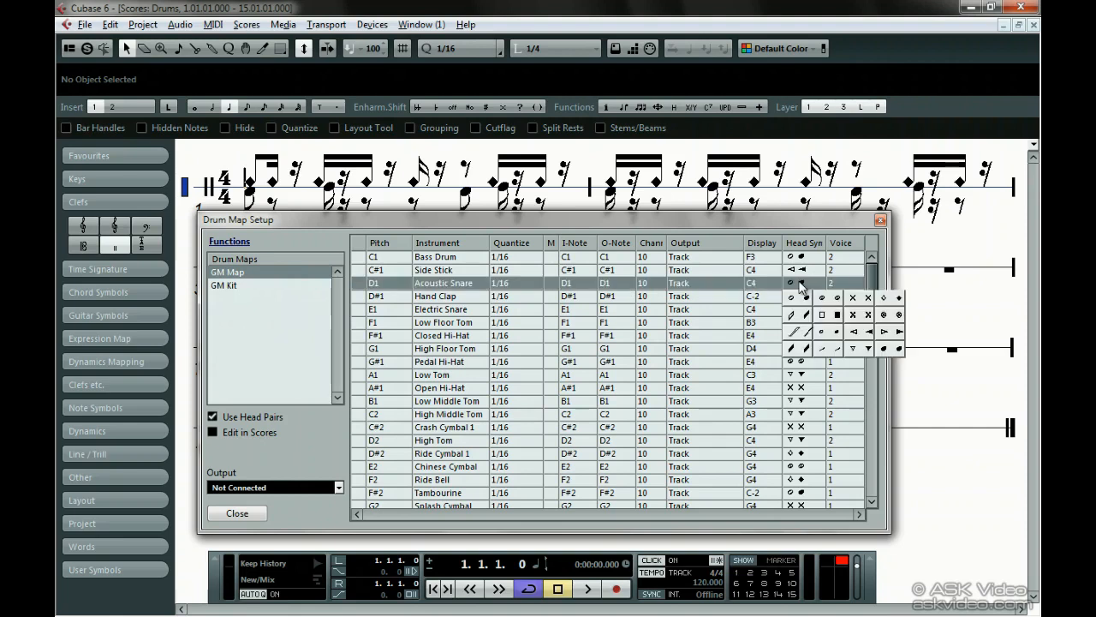
pyautogui.click(803, 316)
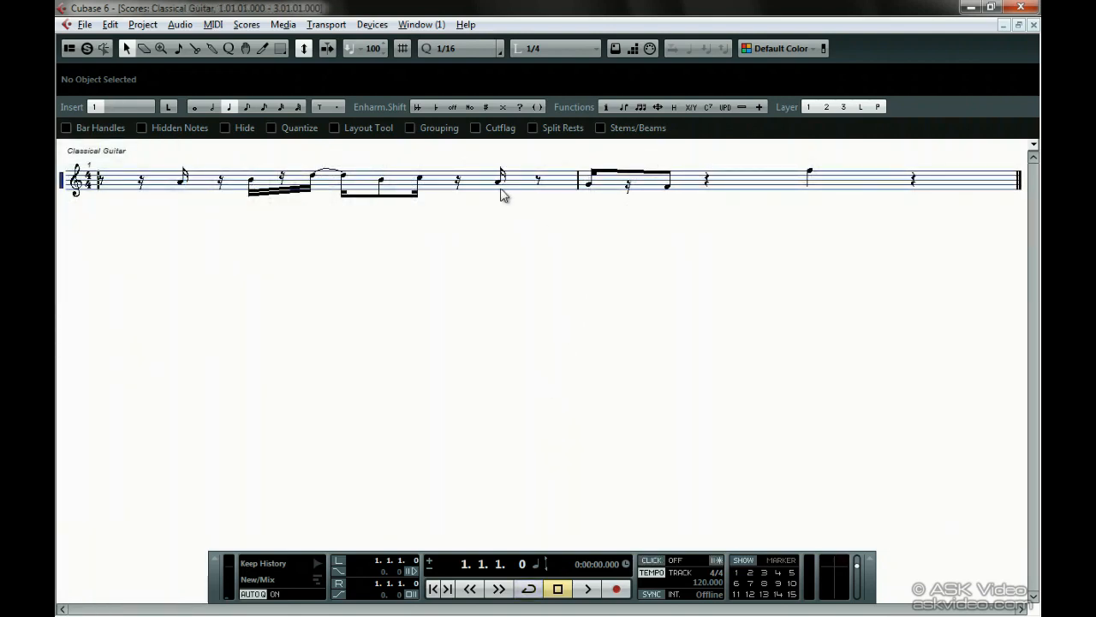
# Step: Apply Tablature Mode for Guitar to the Classical Guitar staff, with No Stems/Rests enabled
pyautogui.doubleClick(64, 185)
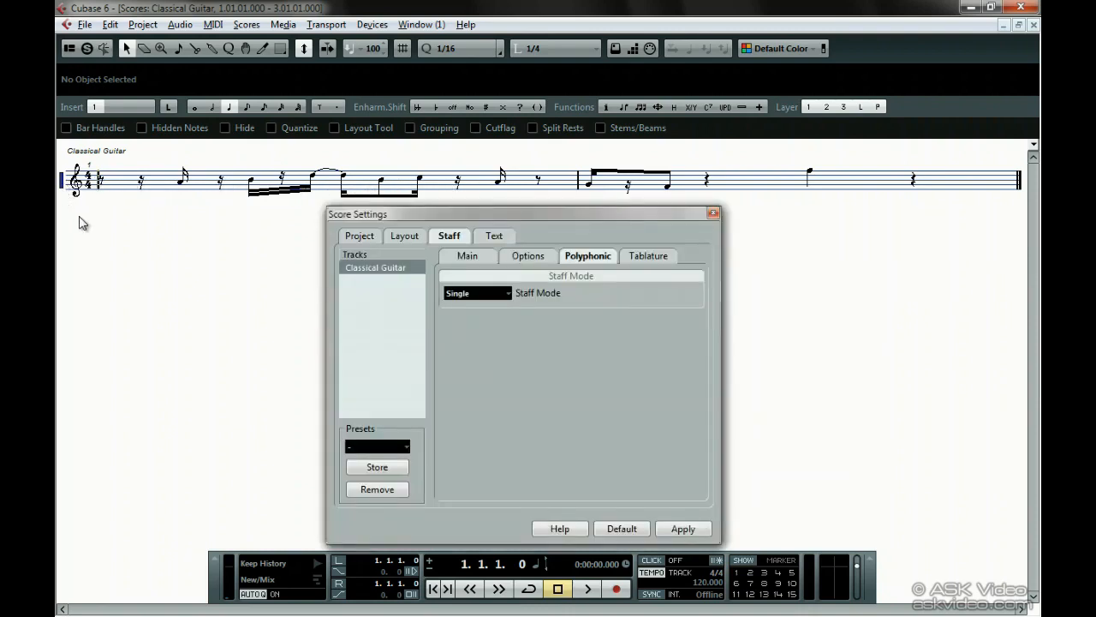
pyautogui.click(651, 259)
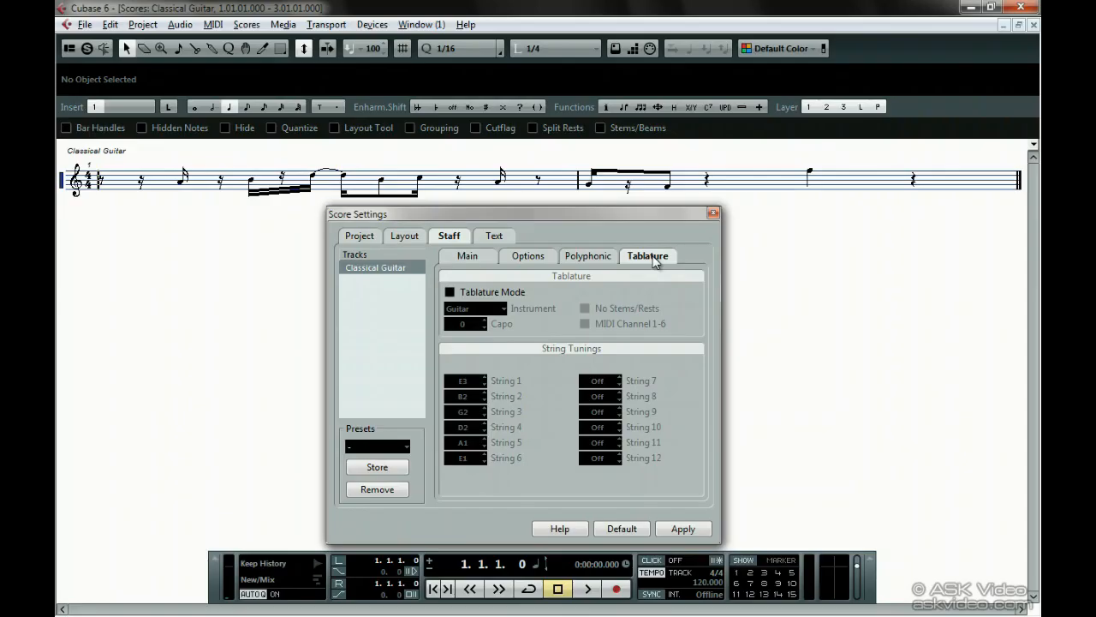
pyautogui.click(449, 292)
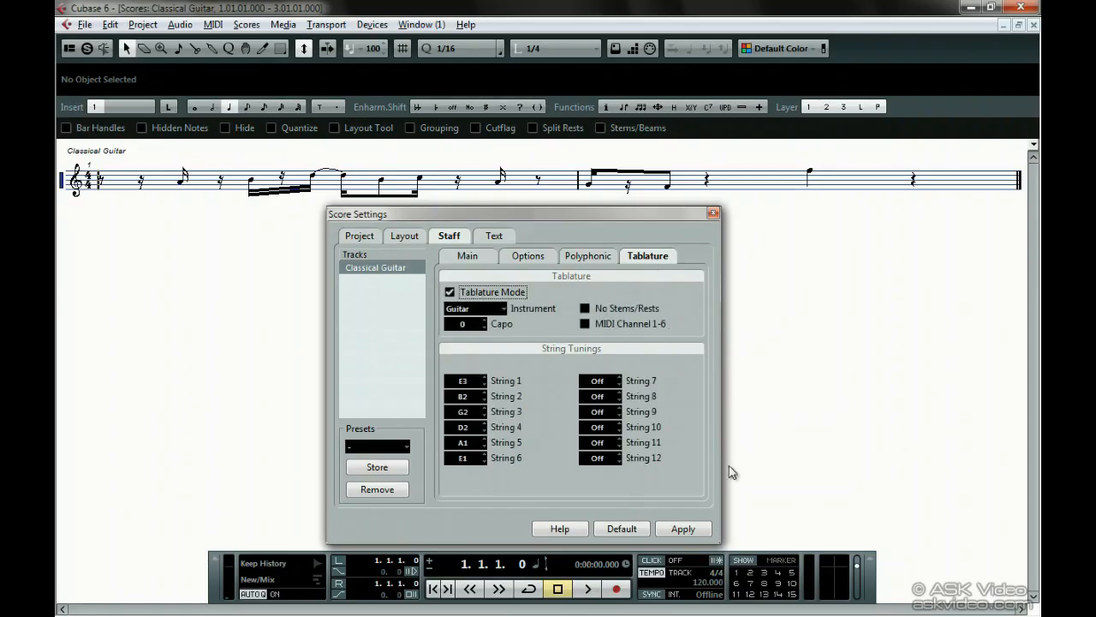
pyautogui.click(677, 528)
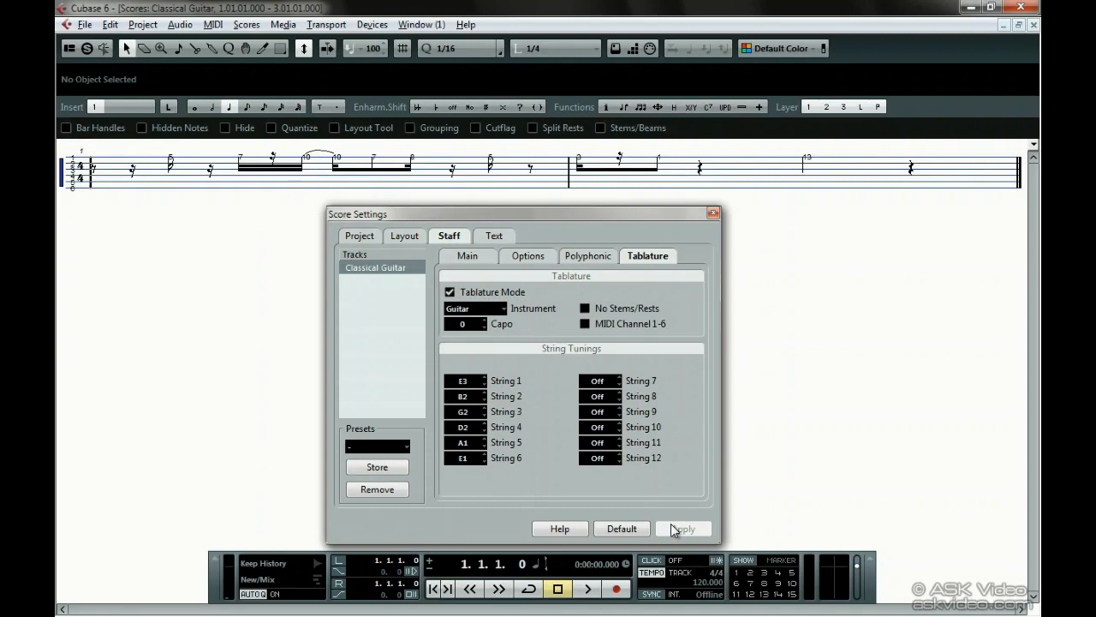
pyautogui.click(584, 310)
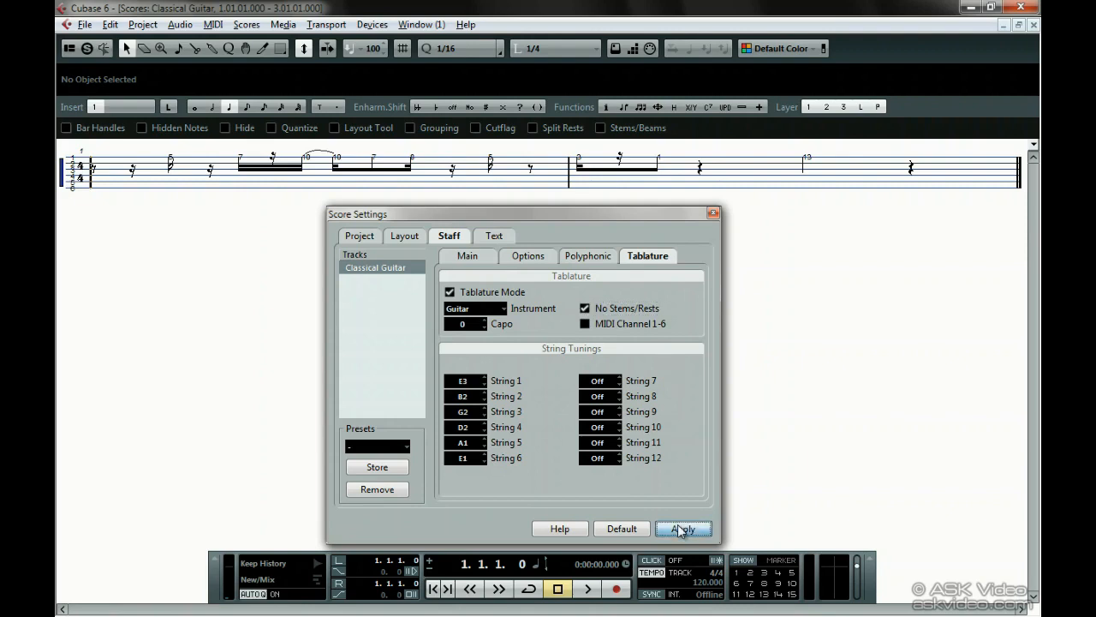
pyautogui.click(682, 530)
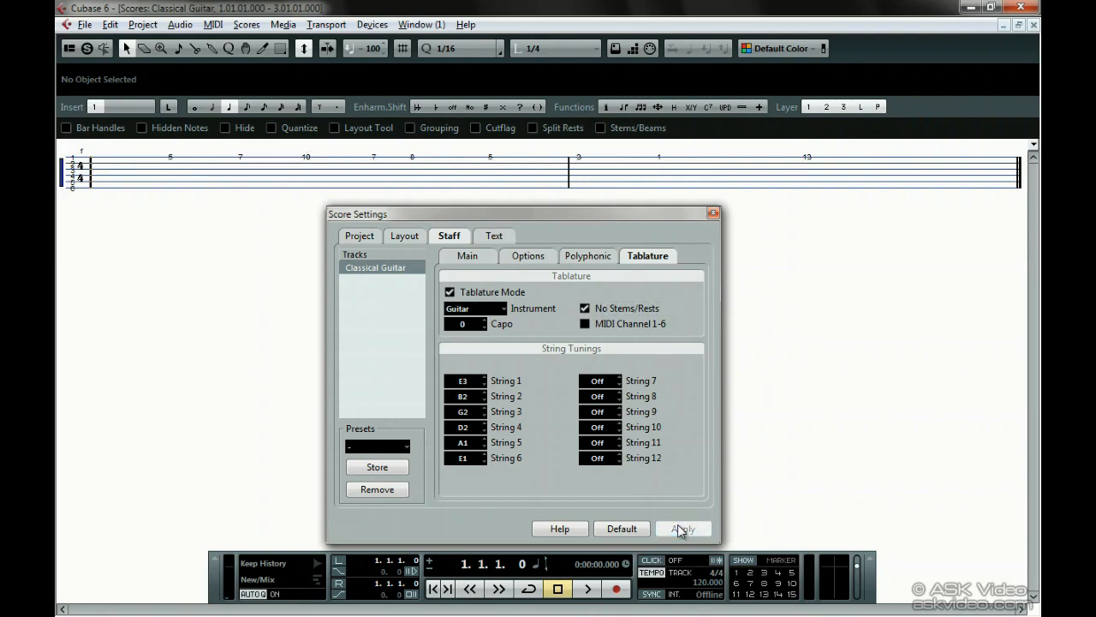
# Step: Set Add Space to 2 in the Classical Guitar staff's system sizes and apply it
pyautogui.click(528, 259)
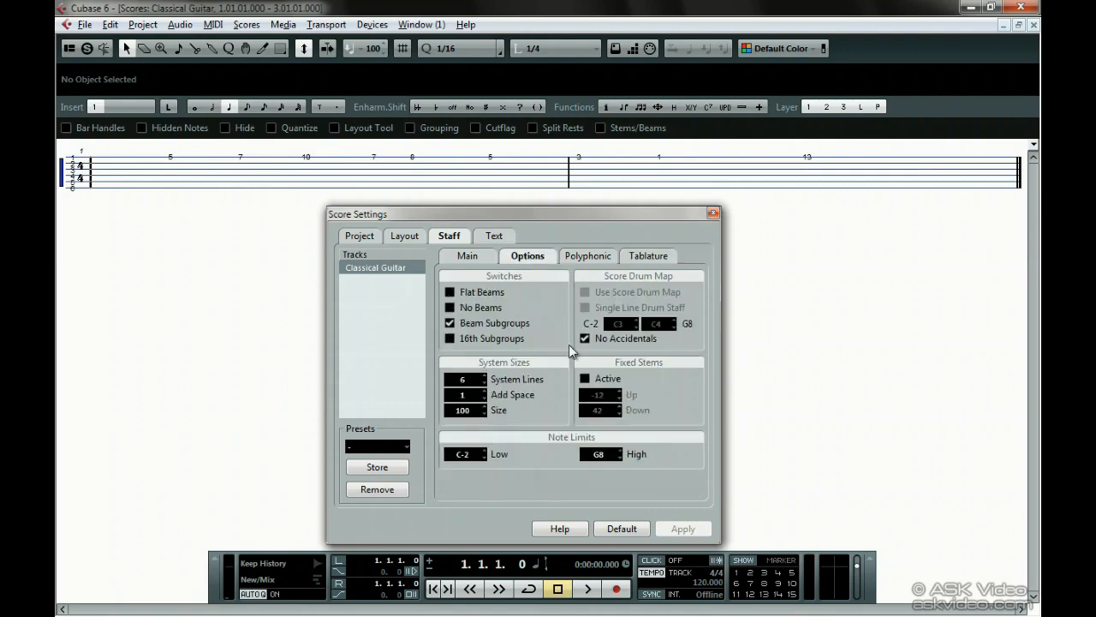
pyautogui.doubleClick(465, 396)
pyautogui.write('2')
pyautogui.press('Return')
pyautogui.click(683, 529)
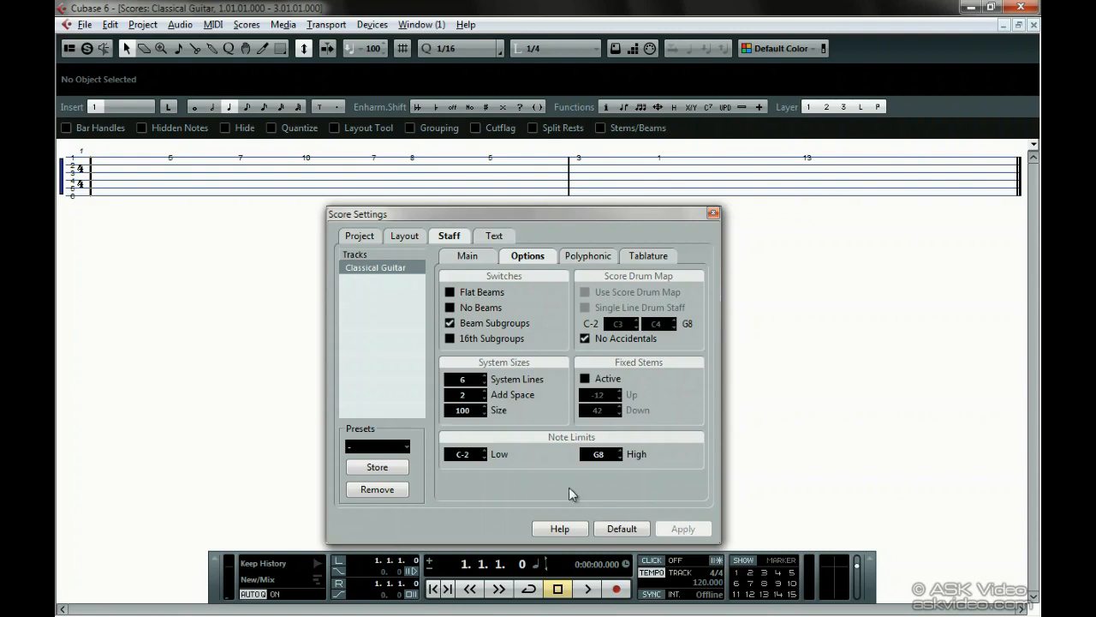
# Step: Apply Georgia at size 14 as the project text font for Tablatures, and close the score settings
pyautogui.click(363, 239)
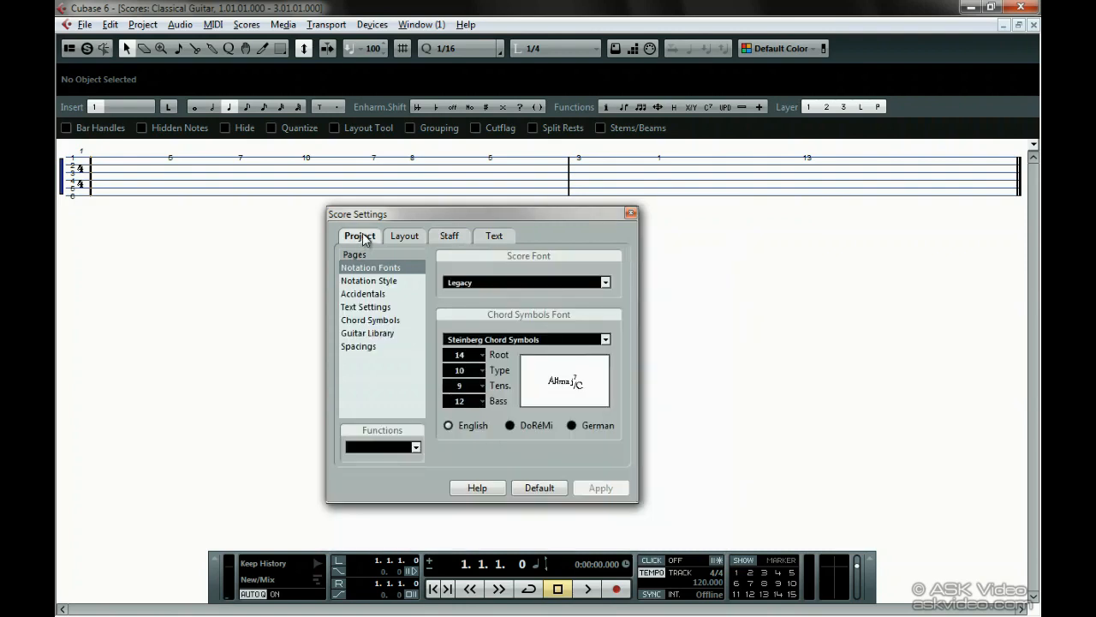
pyautogui.click(385, 309)
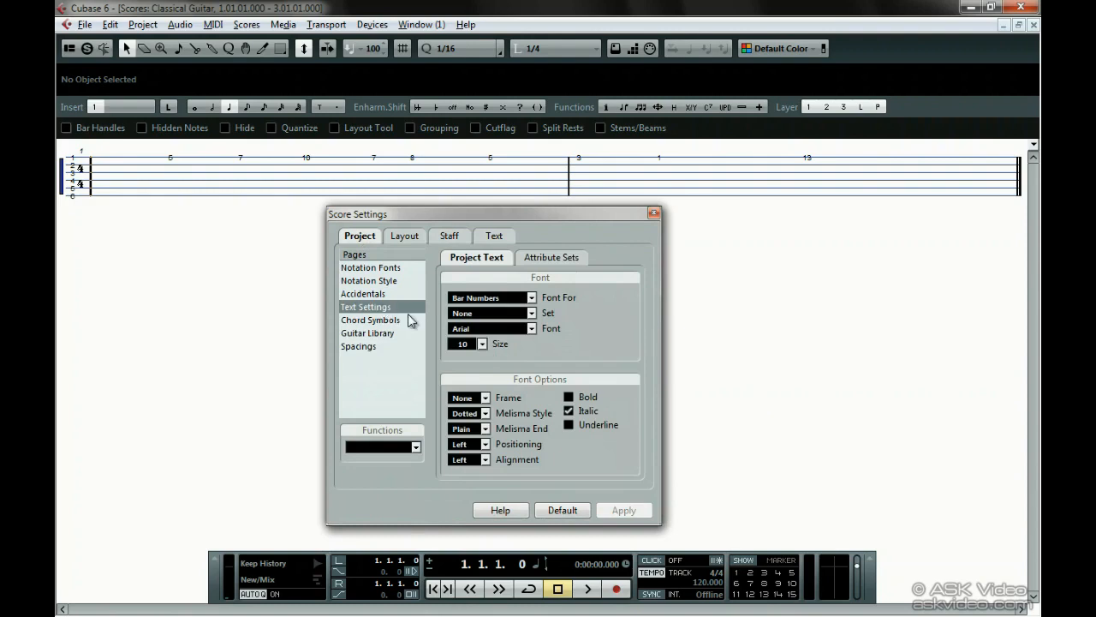
pyautogui.click(531, 298)
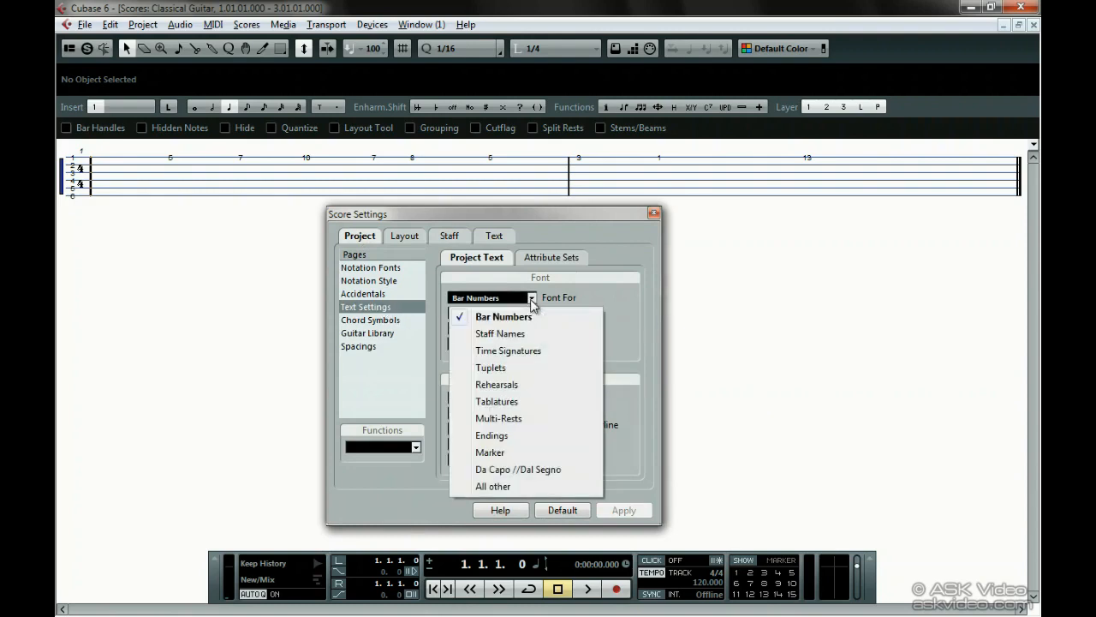
pyautogui.click(561, 403)
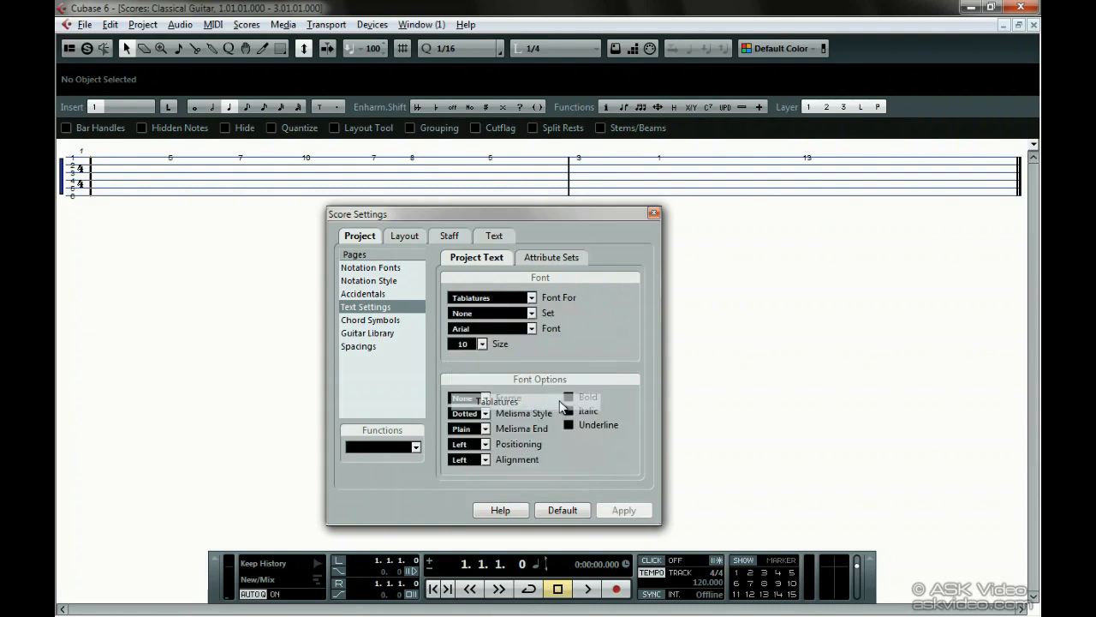
pyautogui.click(529, 328)
pyautogui.click(493, 369)
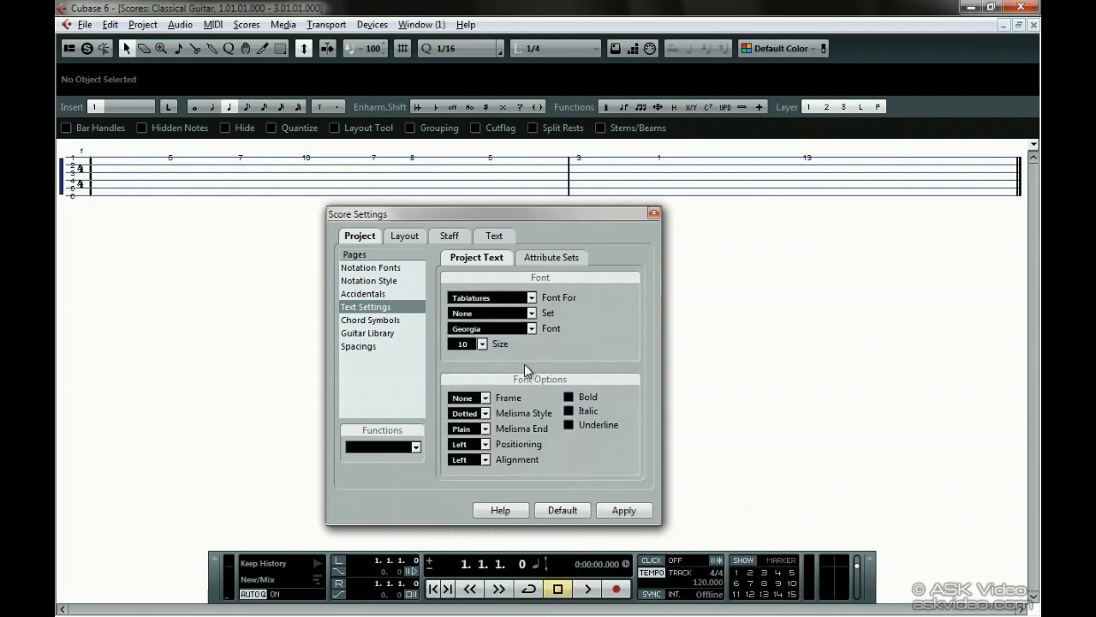
pyautogui.click(482, 344)
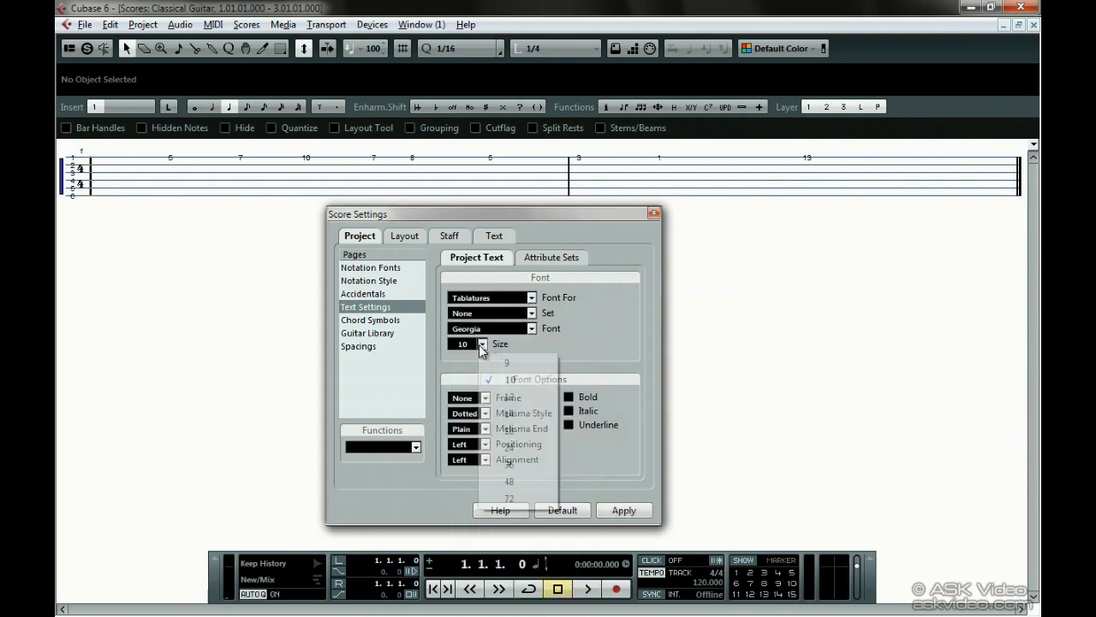
pyautogui.click(545, 416)
pyautogui.click(619, 511)
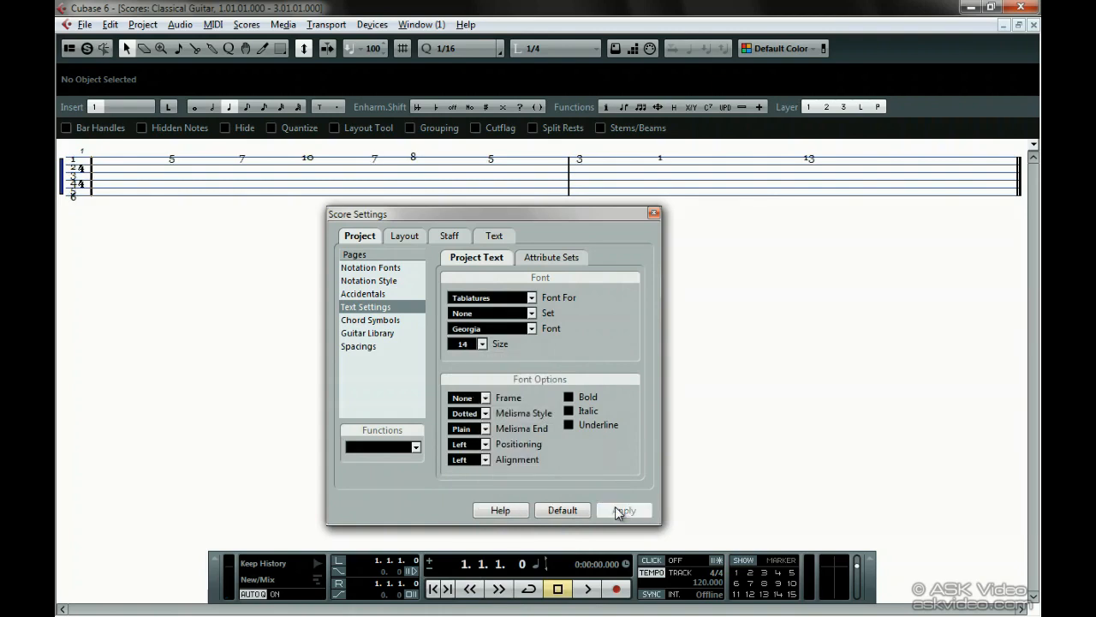
pyautogui.click(653, 212)
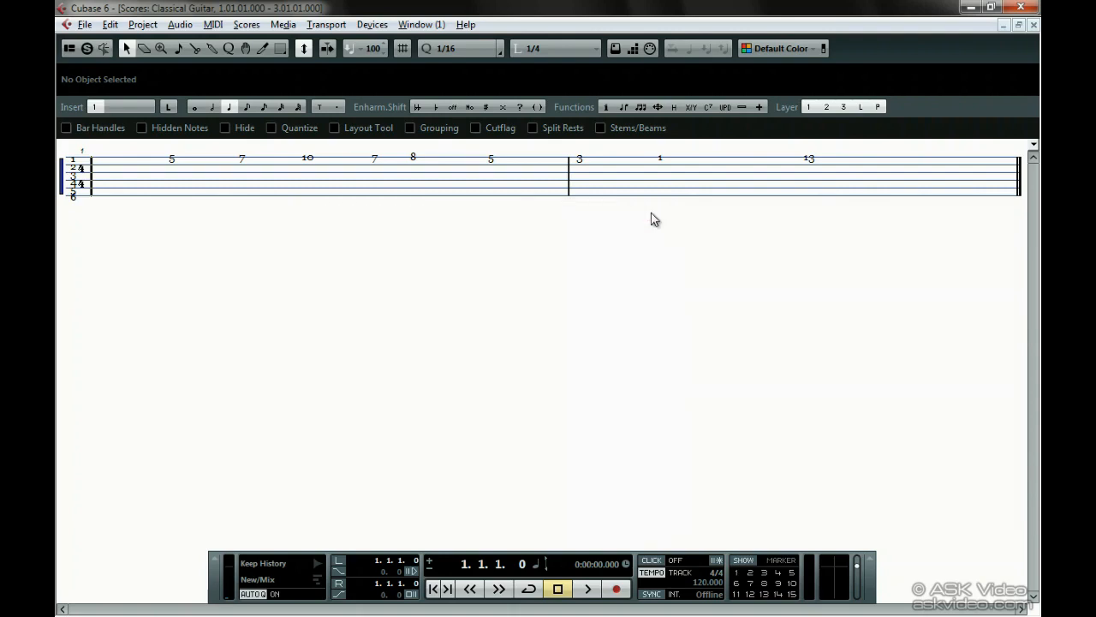
# Step: Move the fret 8 note in the first tablature bar to string 2
pyautogui.click(412, 159)
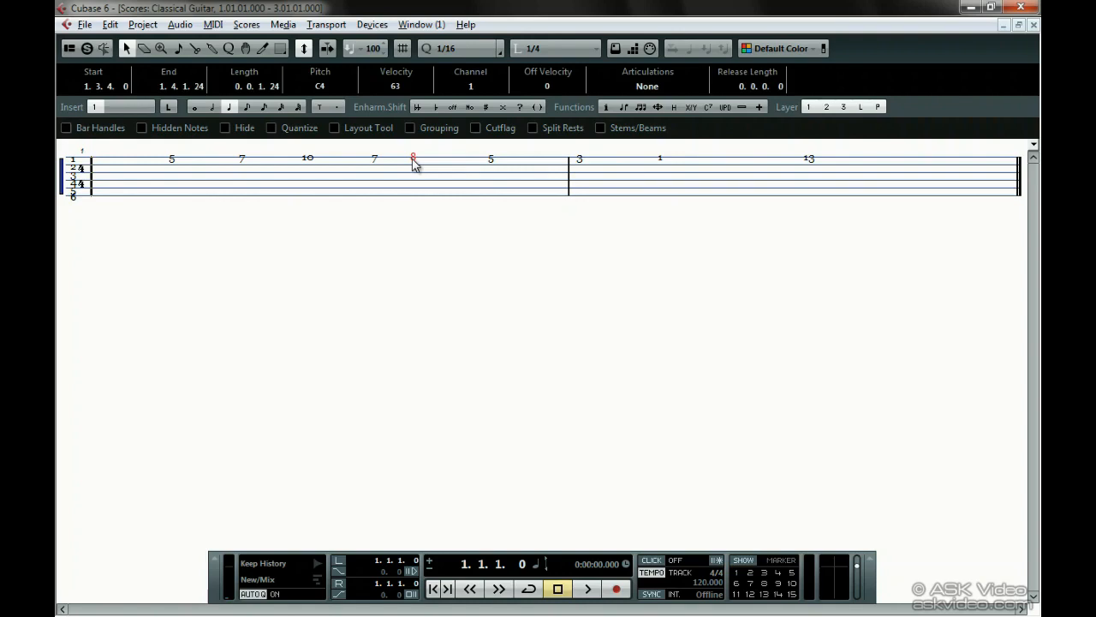
pyautogui.rightClick(414, 165)
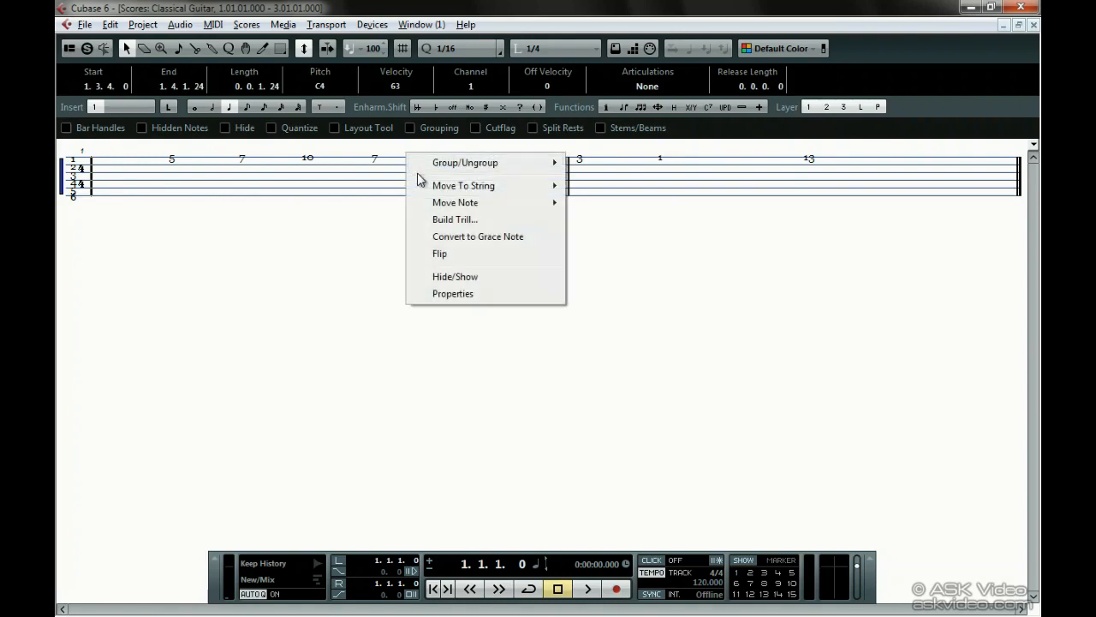
pyautogui.moveTo(448, 186)
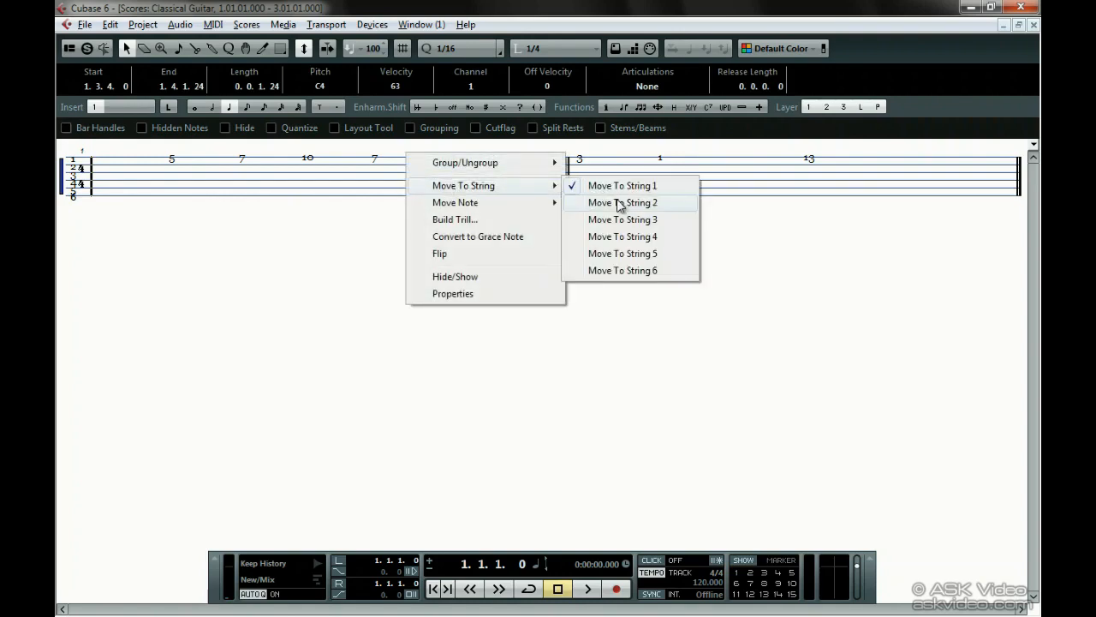
pyautogui.click(619, 204)
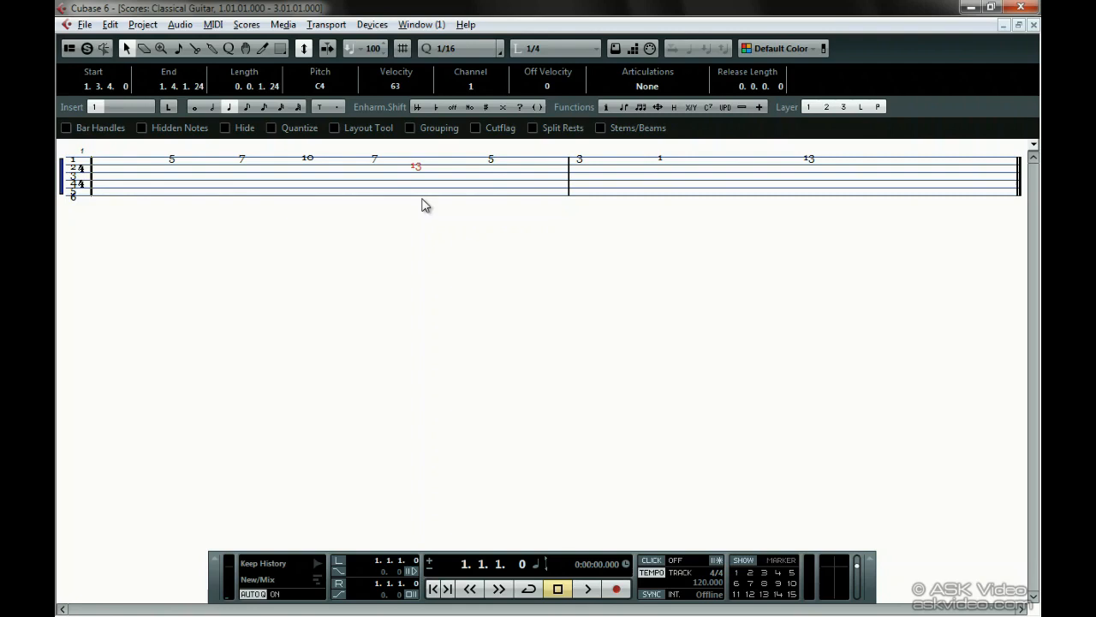
# Step: Bring up the list of available Cubase documentation
pyautogui.click(463, 25)
pyautogui.moveTo(466, 47)
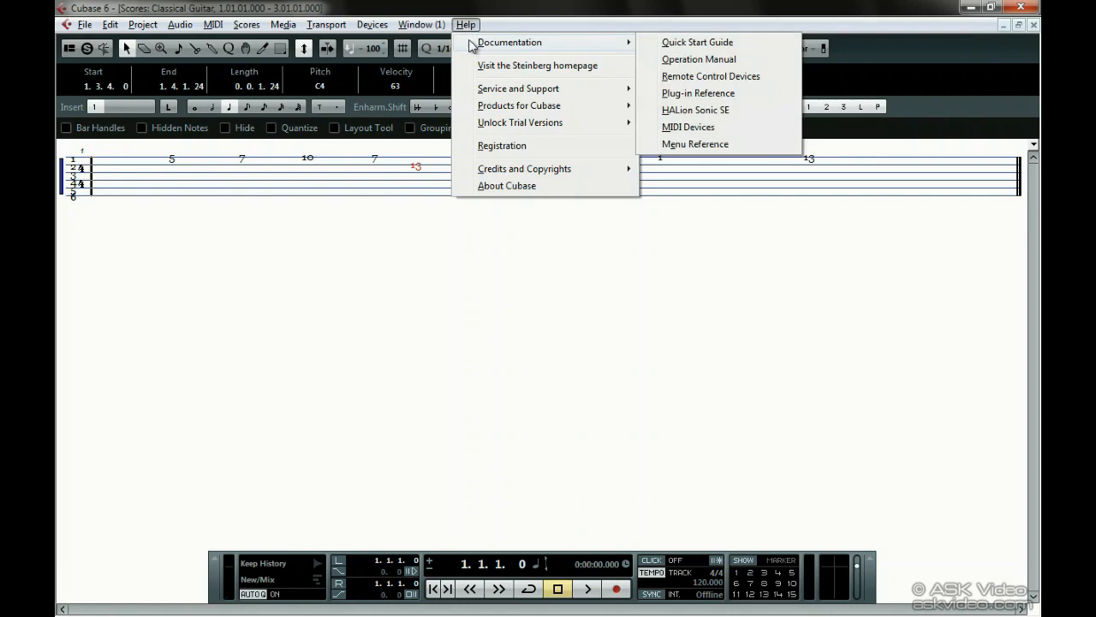